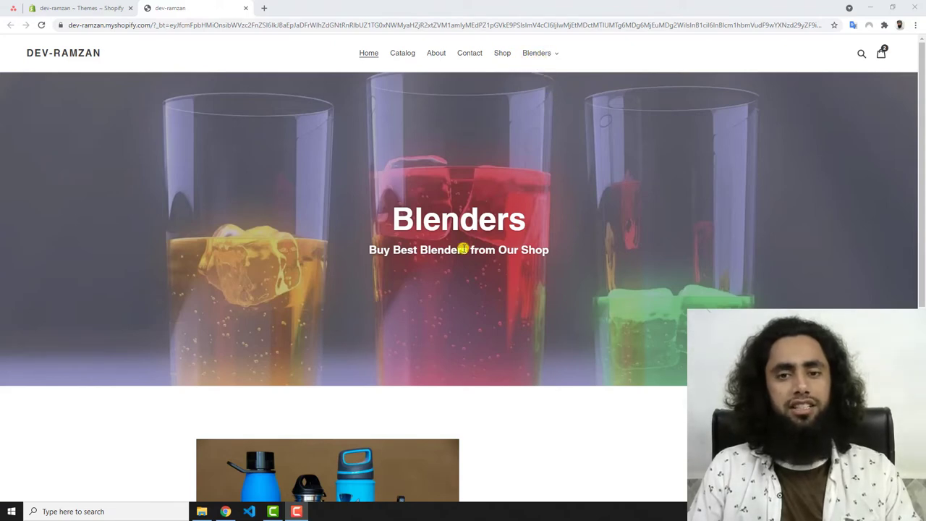
Reload the Debut storefront preview with the Blenders dropdown, then return to the admin Themes tab.
scroll(463, 248, down, 1)
scroll(463, 248, down, 4)
scroll(464, 248, up, 5)
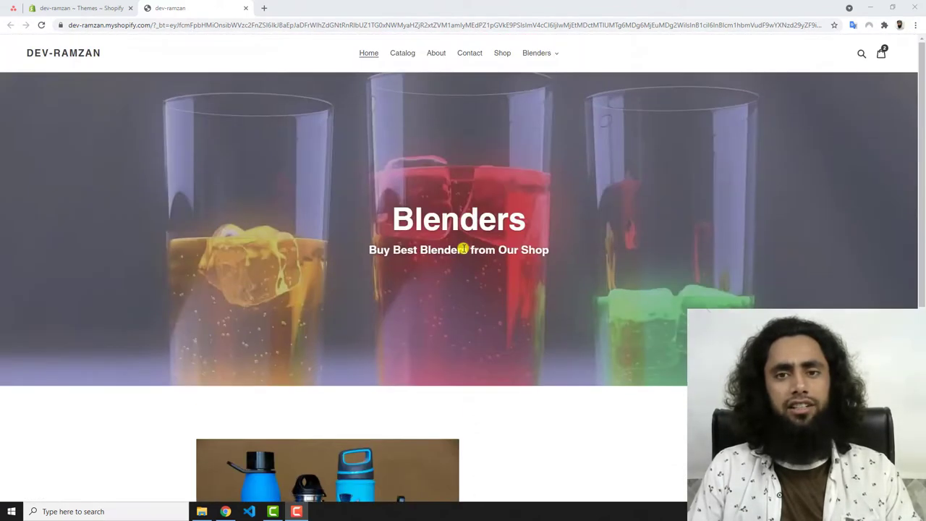
click(554, 54)
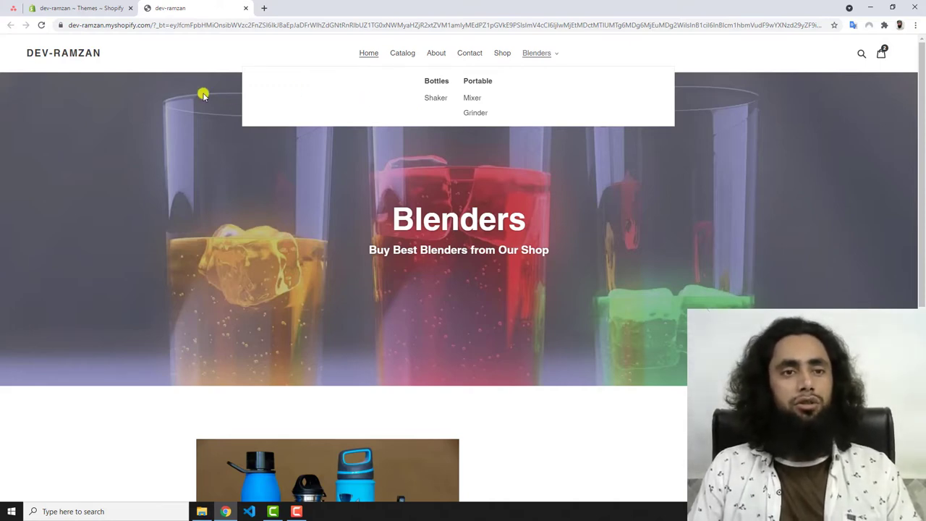
click(42, 25)
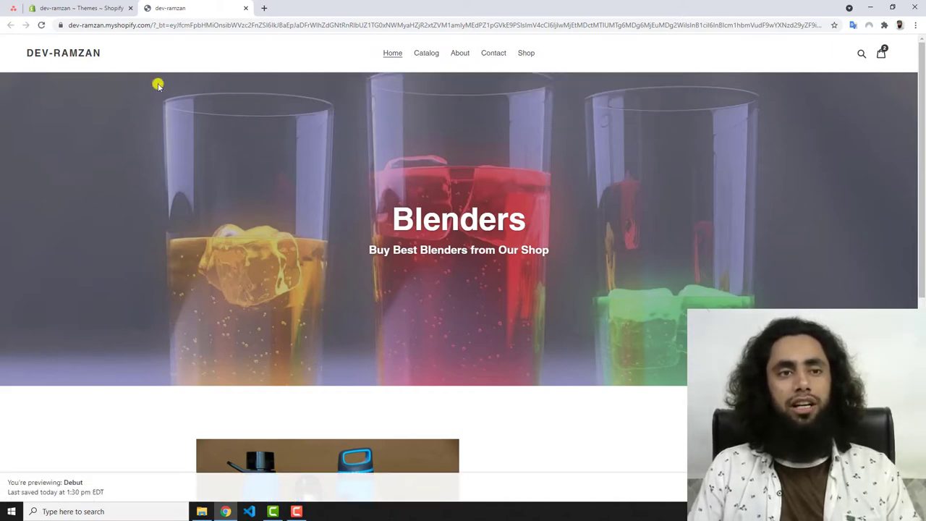
click(83, 8)
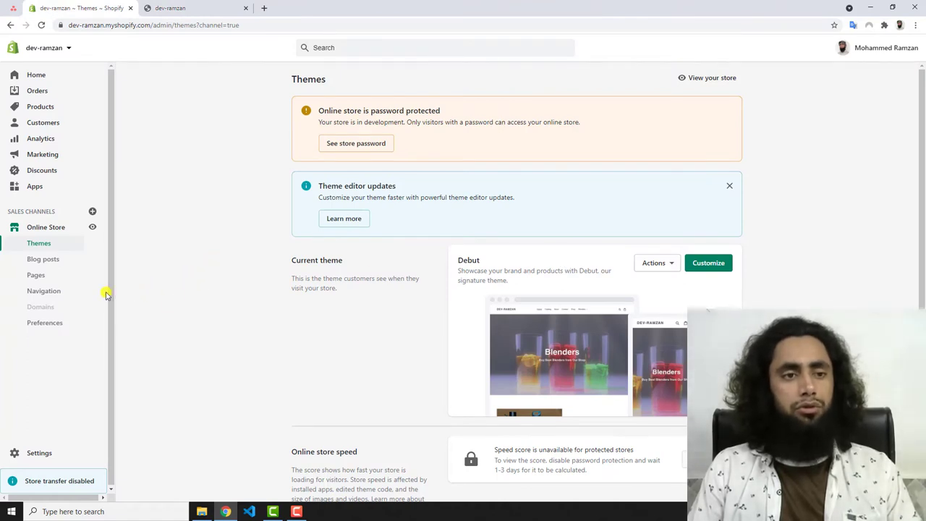
Review the Products > Collections list, including Coats, Pents, T-Shirts and Shaker.
click(40, 109)
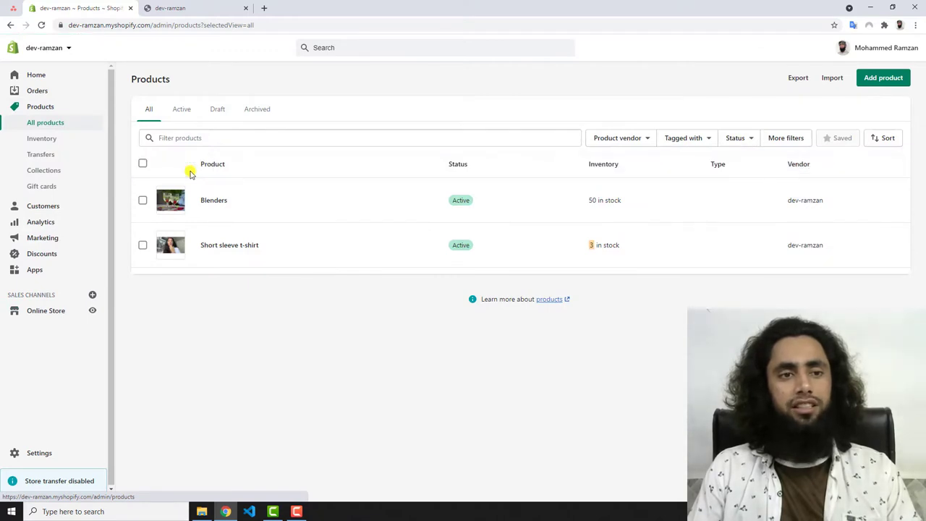
click(54, 168)
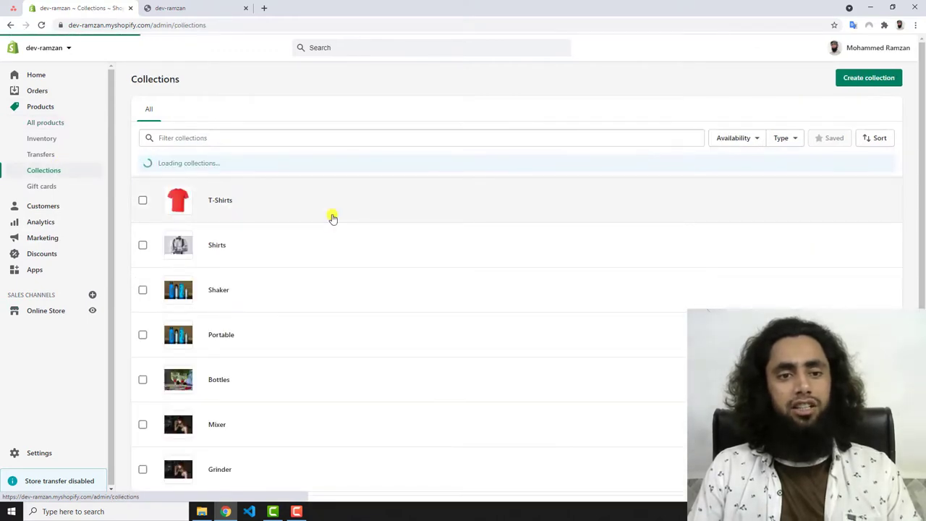
scroll(335, 228, down, 5)
scroll(335, 236, up, 3)
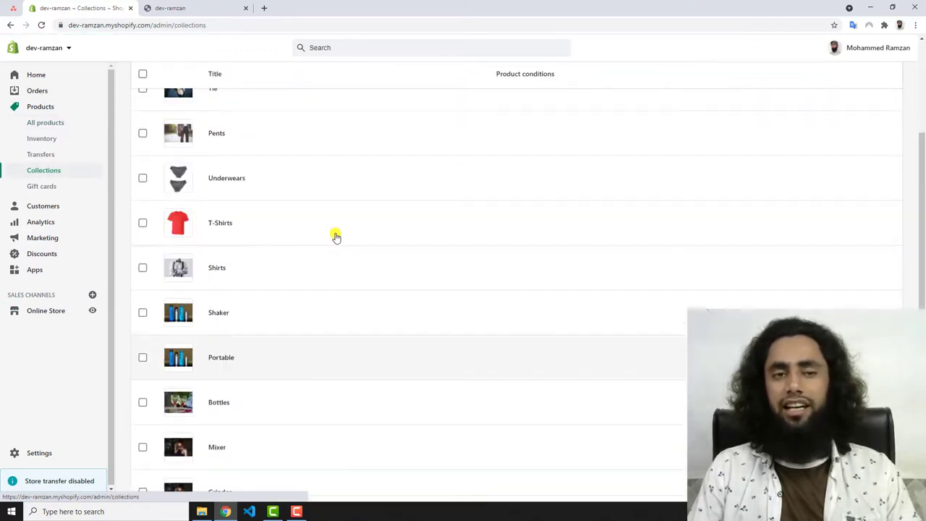
scroll(336, 236, up, 2)
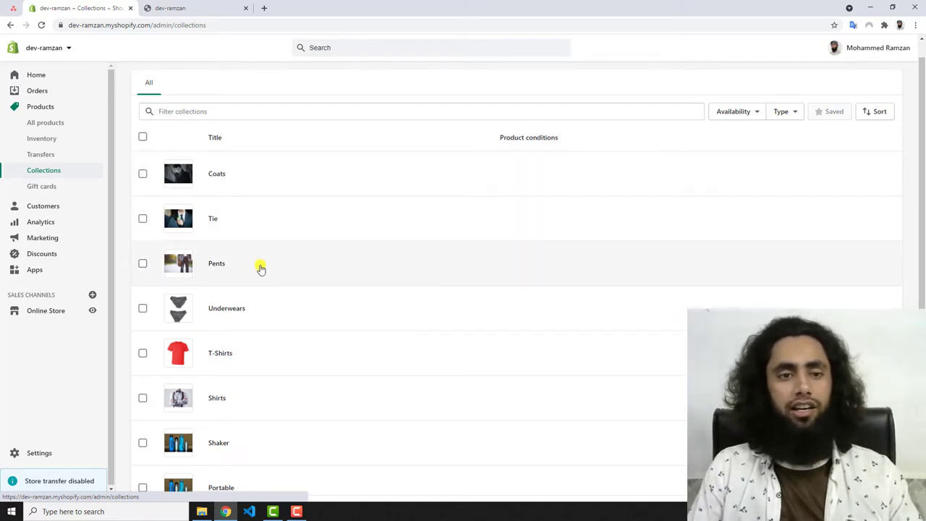
scroll(238, 301, down, 2)
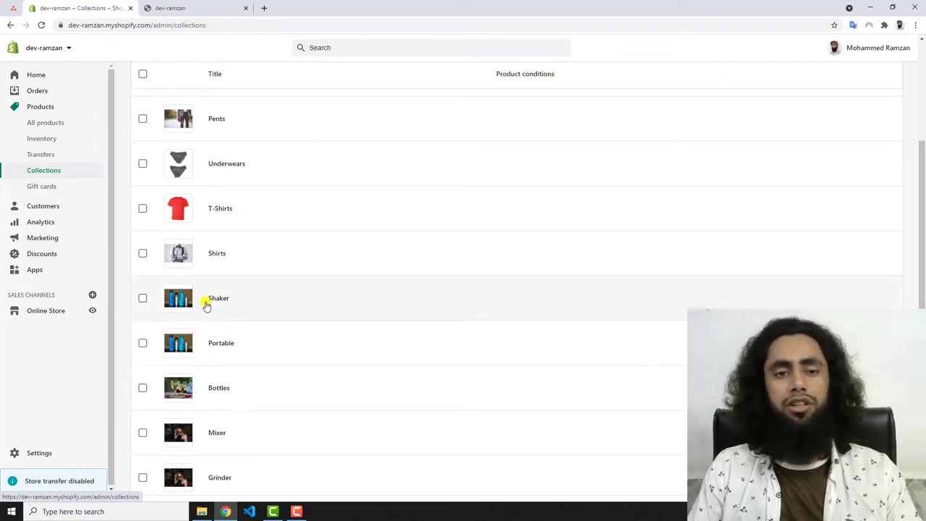
scroll(257, 304, up, 3)
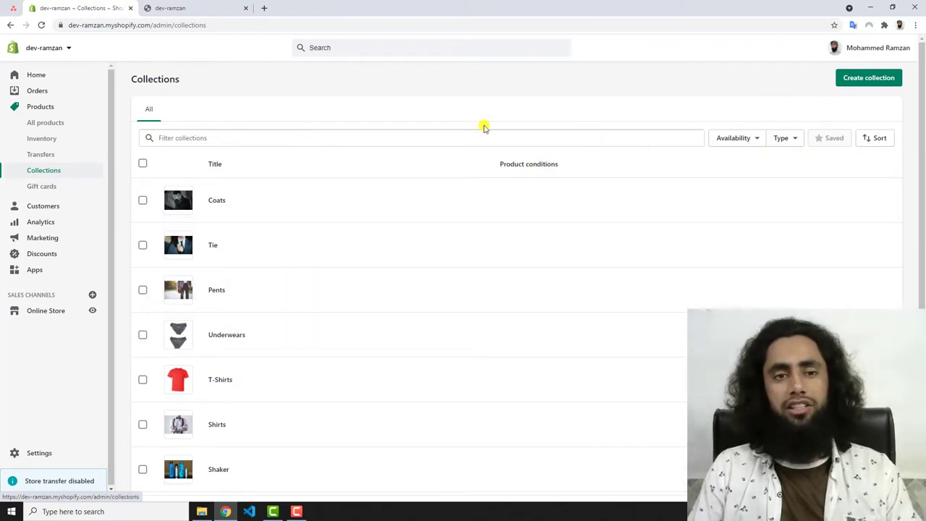
Start a new collection titled 'Under Shirt' with 'Under Shirt' as its description.
click(863, 82)
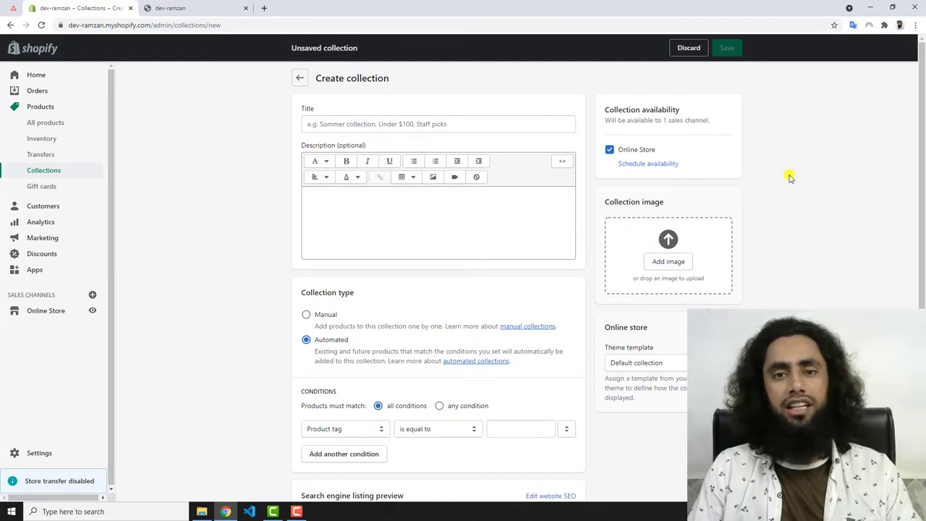
click(351, 123)
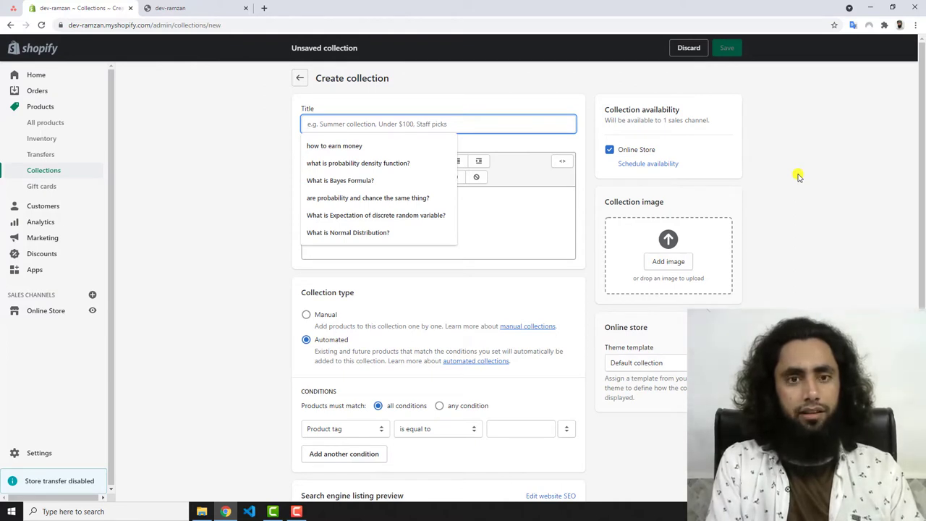
text(Under Shirt)
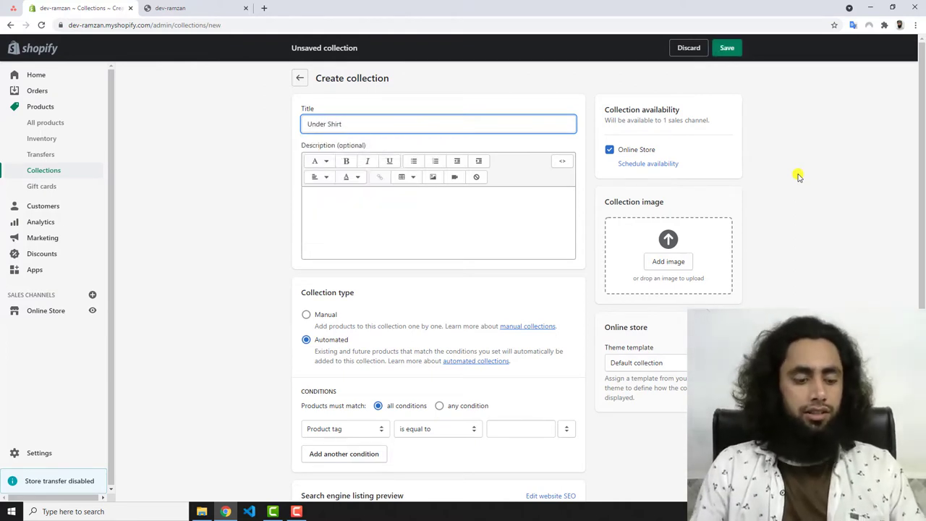
key(ctrl+a)
key(ctrl+c)
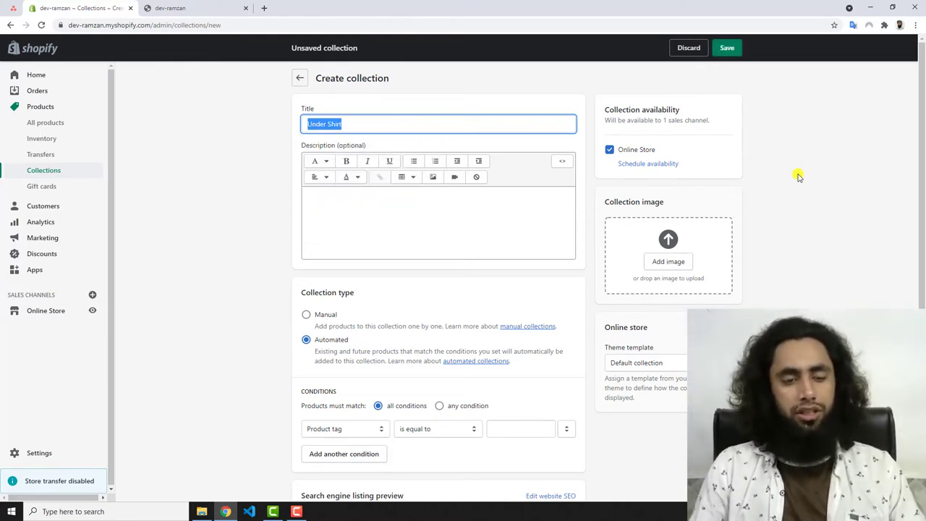
click(460, 228)
key(ctrl+v)
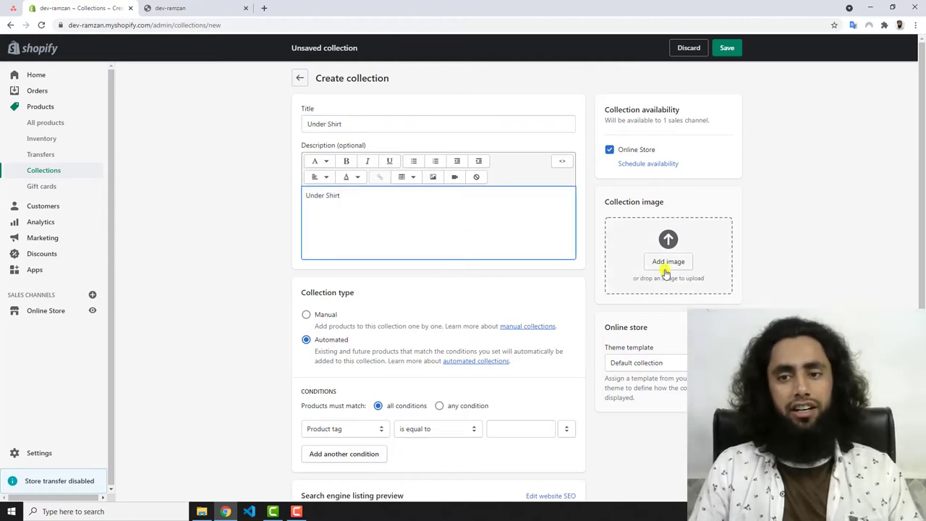
Add the suit photo from Downloads as its image, make it manual, and save.
click(645, 262)
double_click(216, 95)
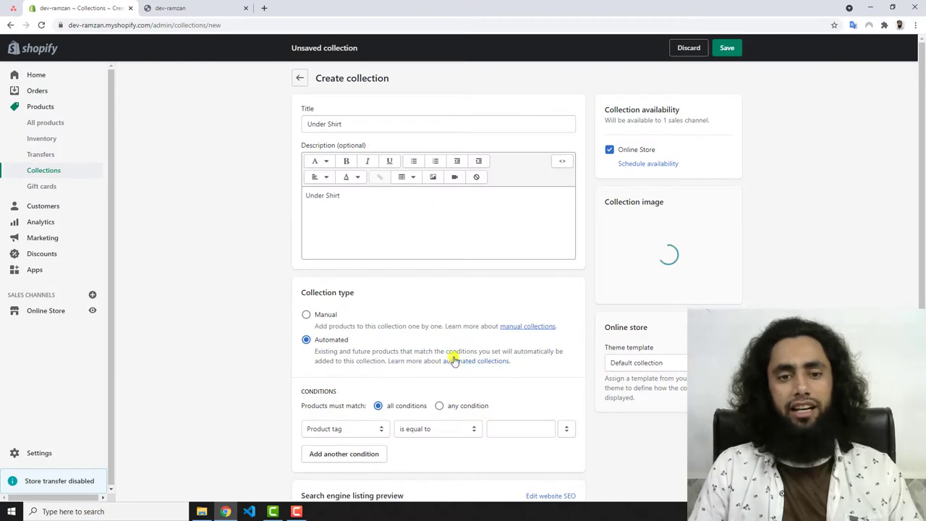
click(306, 315)
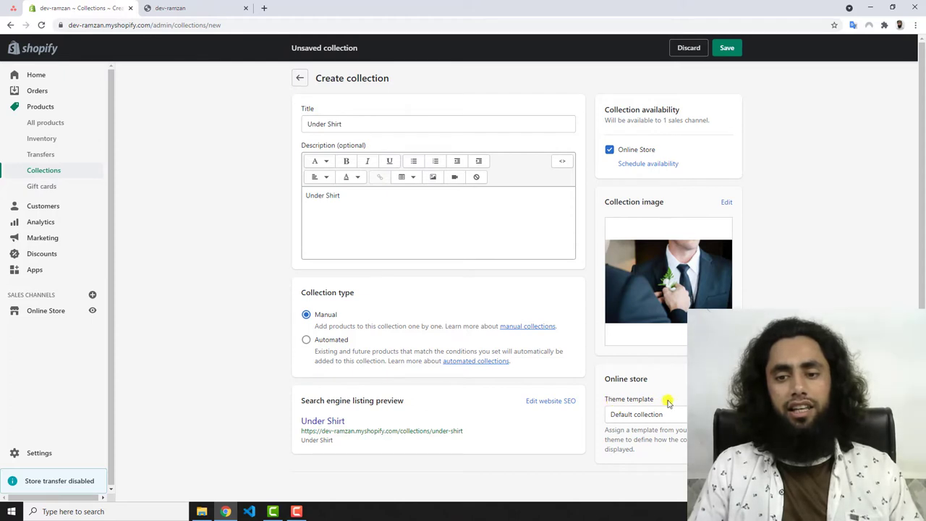
click(728, 48)
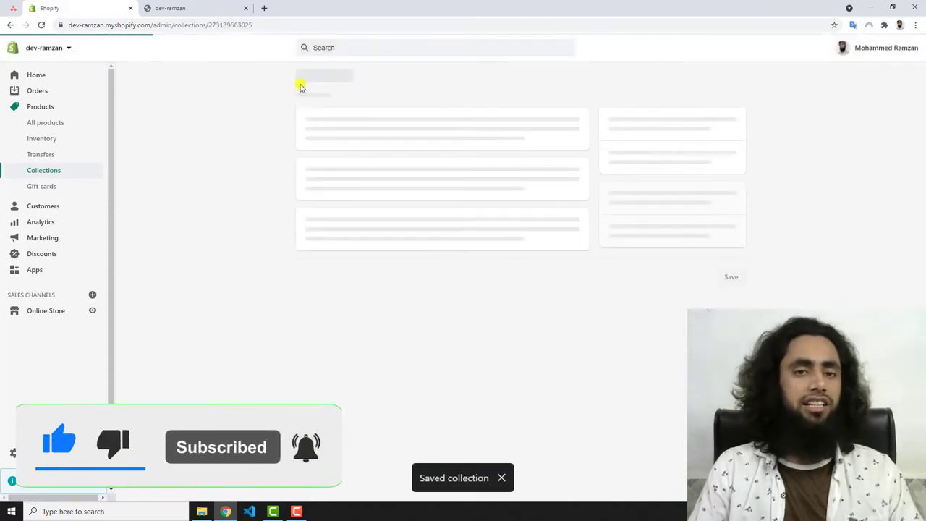
Go back to the Collections list, now headed by Under Shirt, and open Online Store Themes.
click(300, 79)
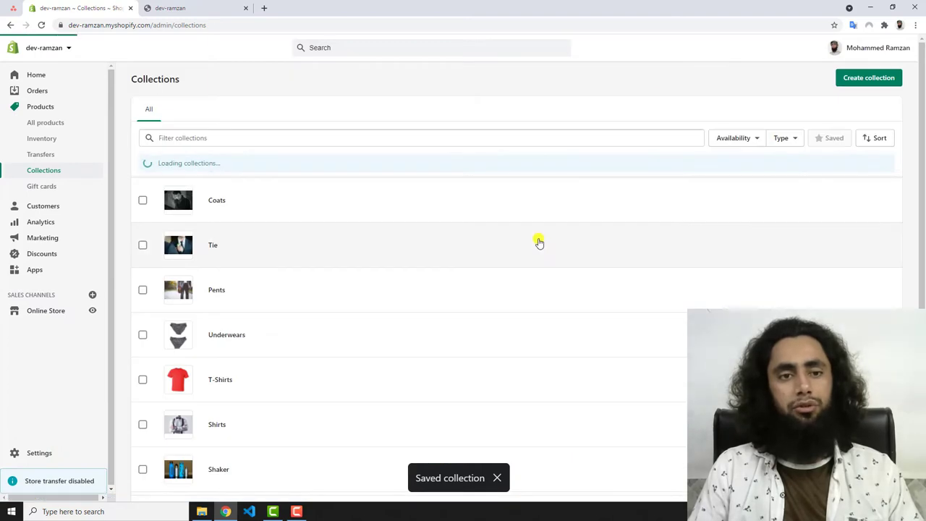
scroll(389, 269, down, 4)
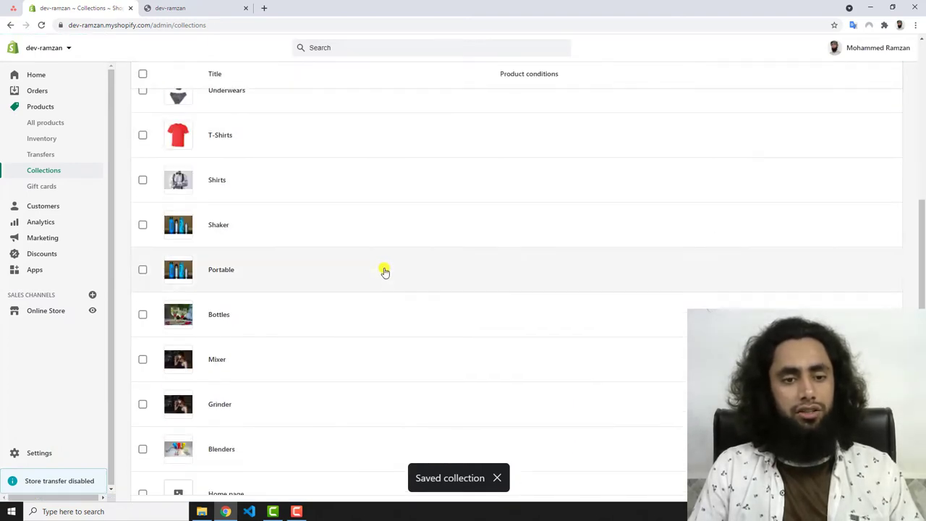
scroll(385, 272, down, 1)
scroll(385, 272, up, 5)
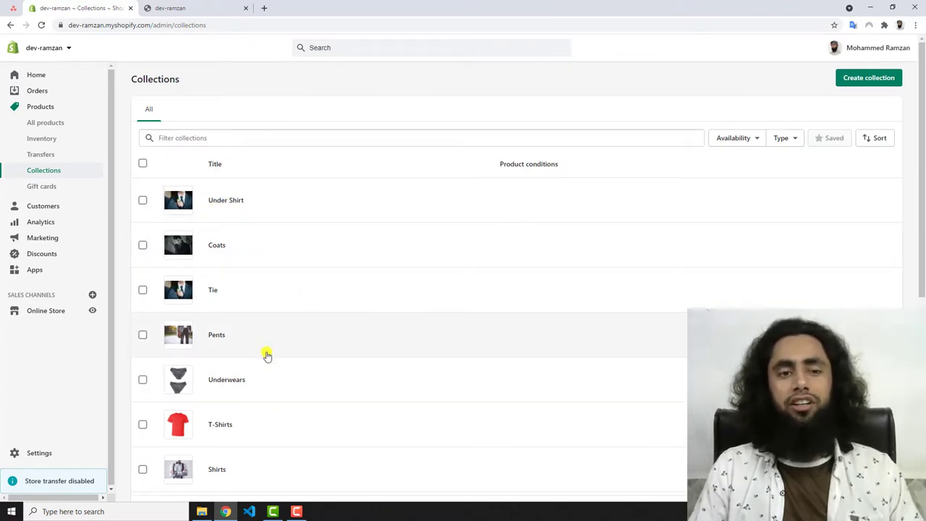
click(36, 317)
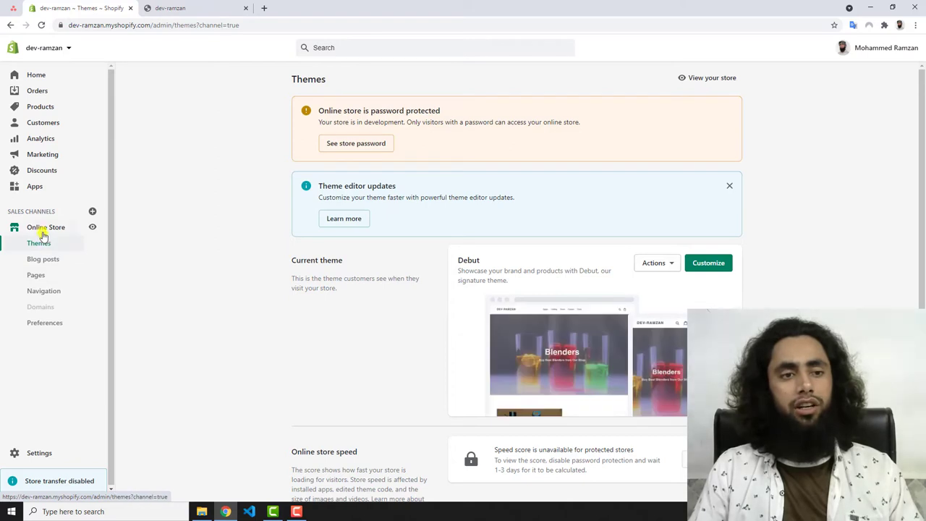
Go to Navigation, open the Main menu, and start a new menu item.
click(40, 290)
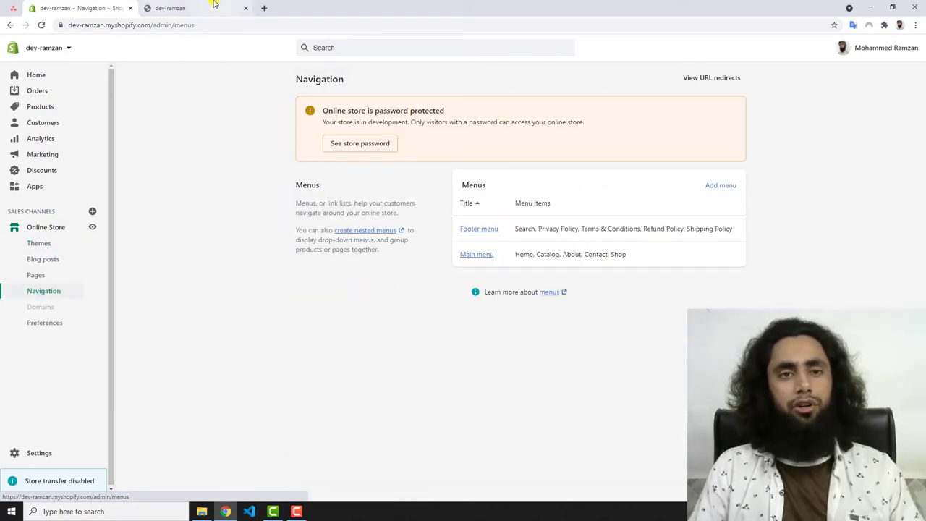
click(214, 7)
click(76, 8)
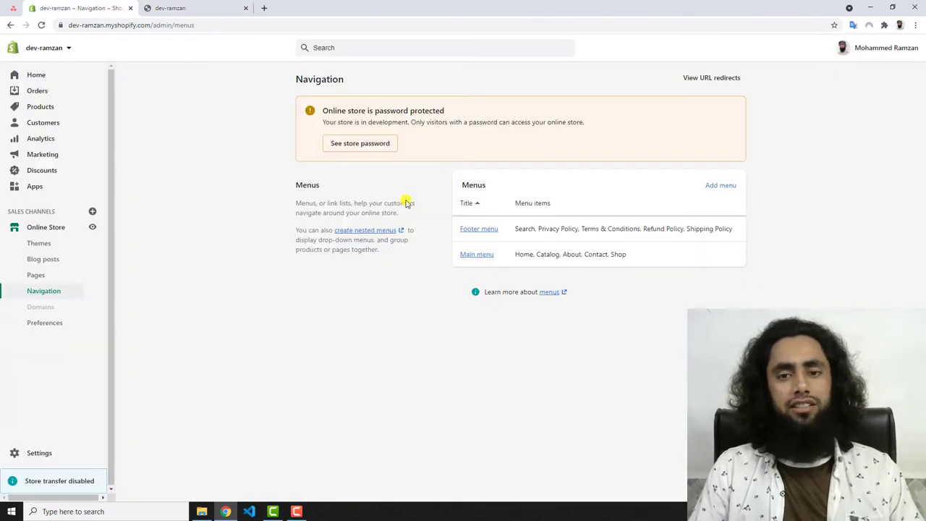
click(479, 255)
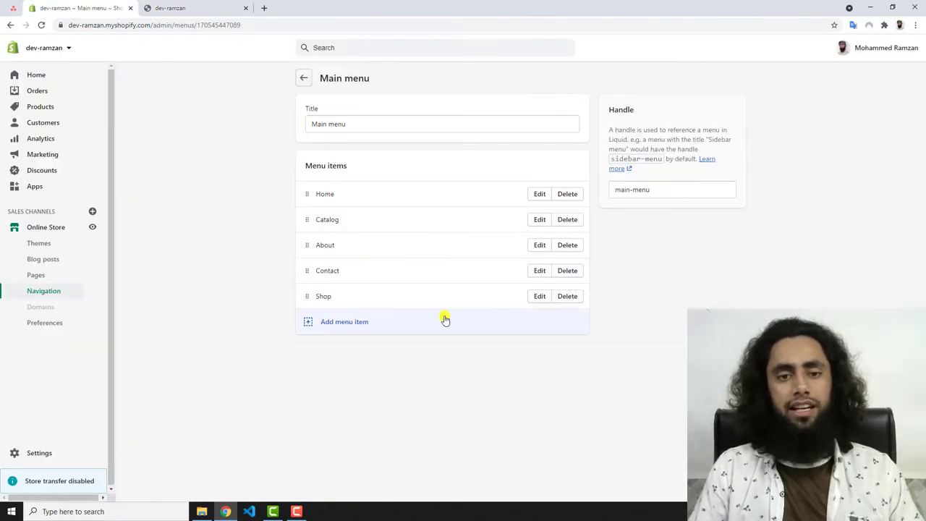
click(339, 321)
Add a 'Blenders' menu item linked to Pages > Shop and save the Main menu.
click(805, 153)
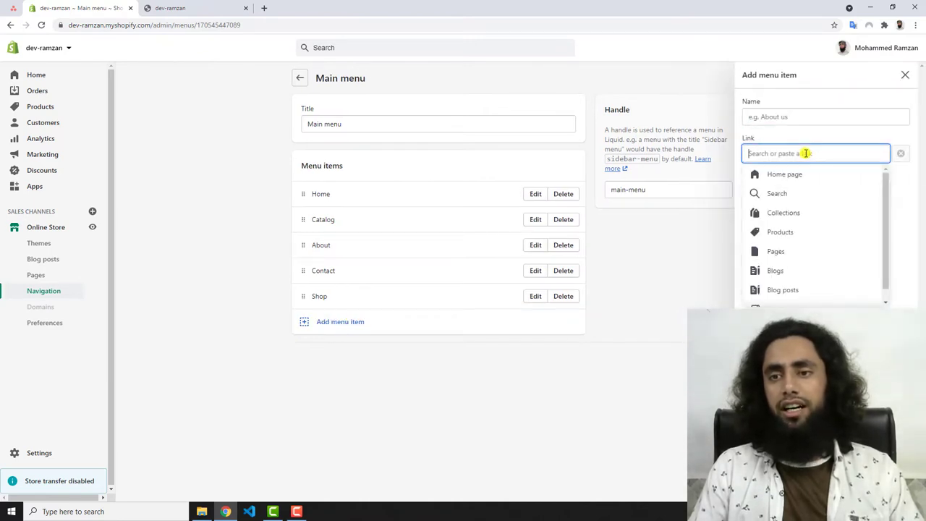
click(789, 134)
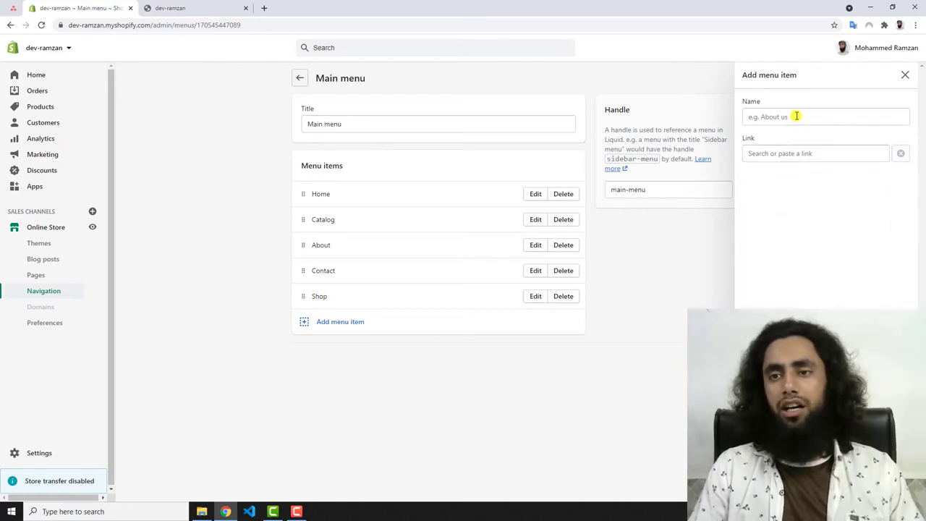
click(794, 118)
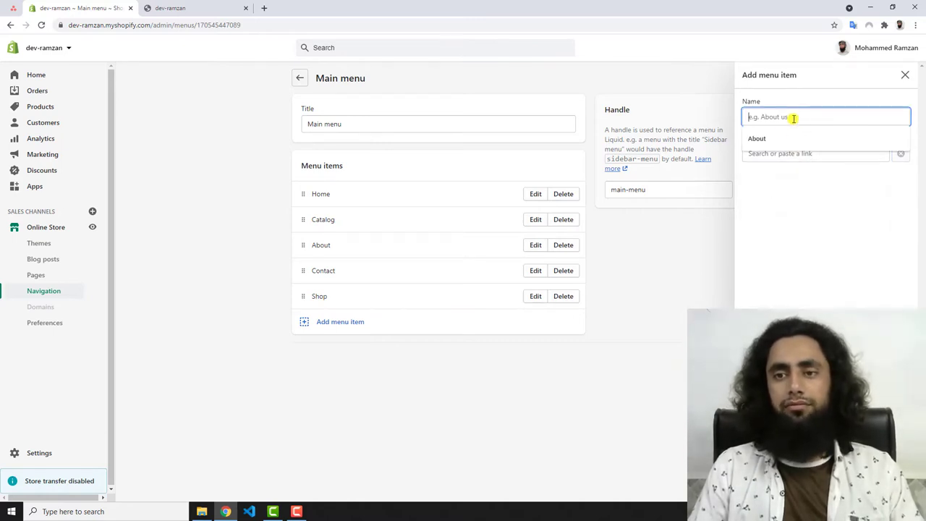
text(Blo)
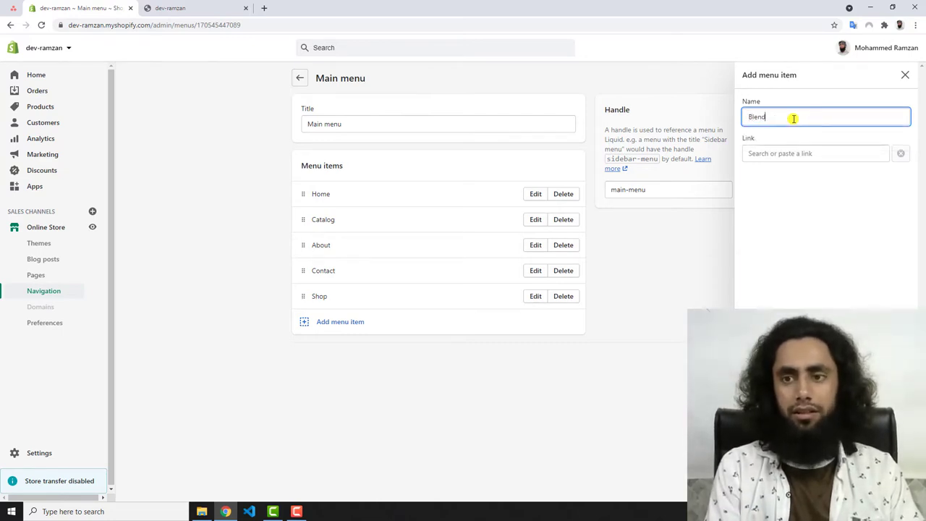
click(802, 154)
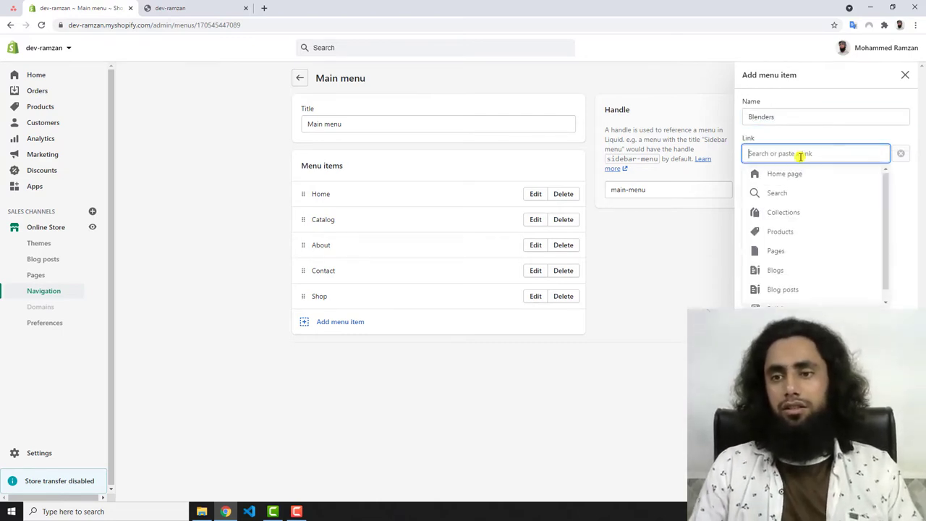
scroll(815, 258, down, 1)
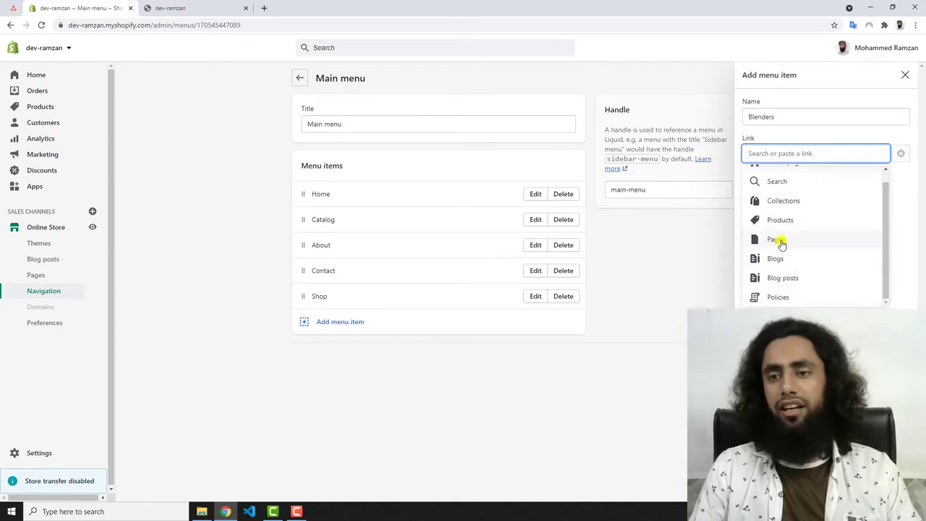
click(776, 239)
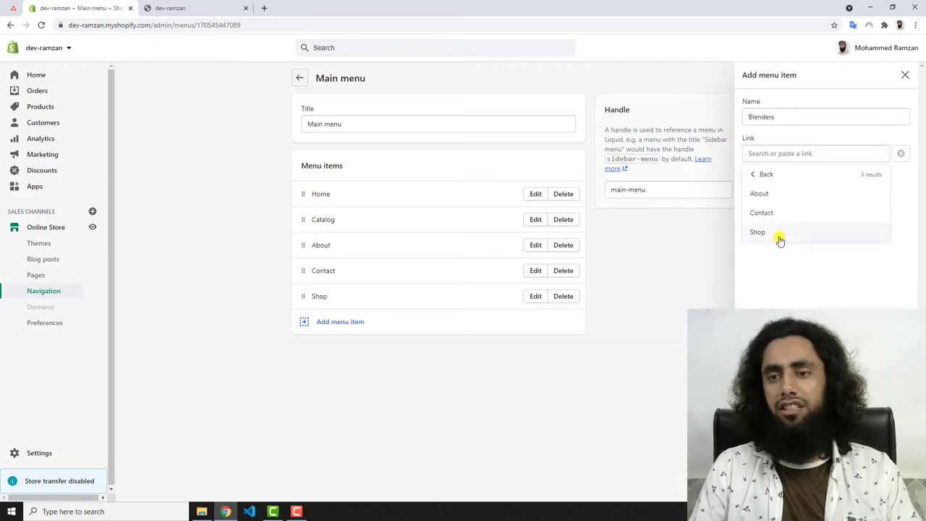
click(767, 232)
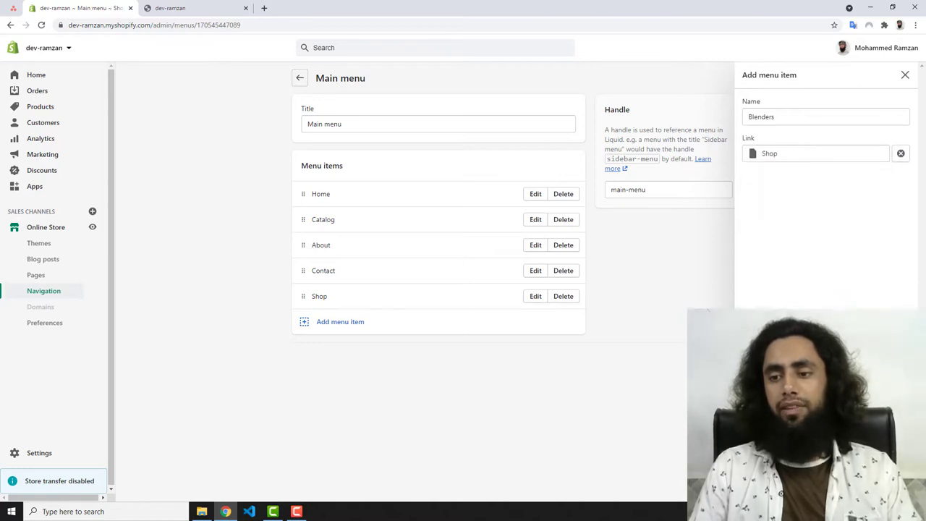
key(Return)
click(731, 48)
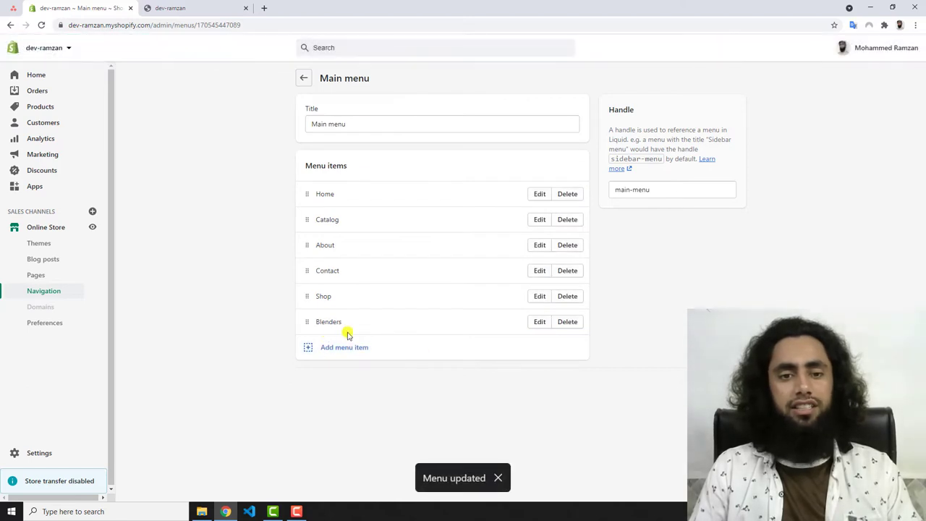
Check Blenders in the storefront header, then begin another Main menu item.
click(174, 8)
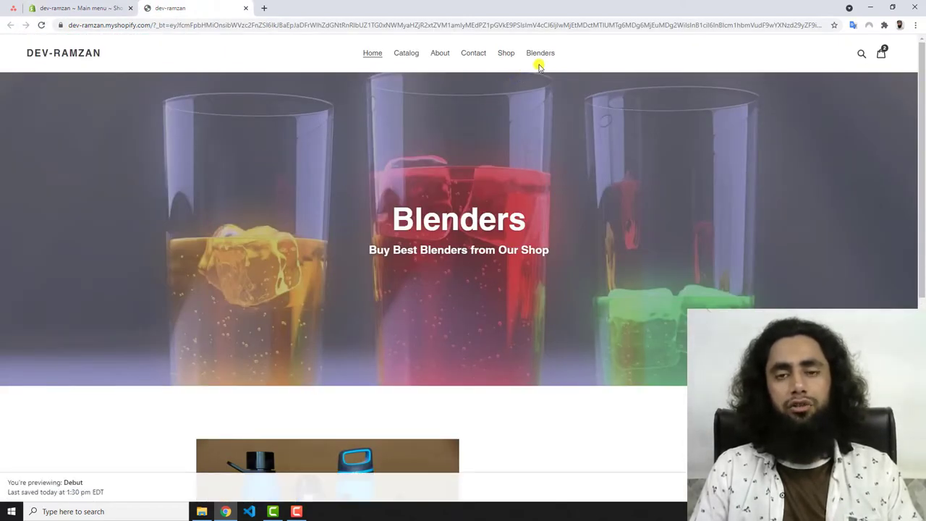
click(75, 7)
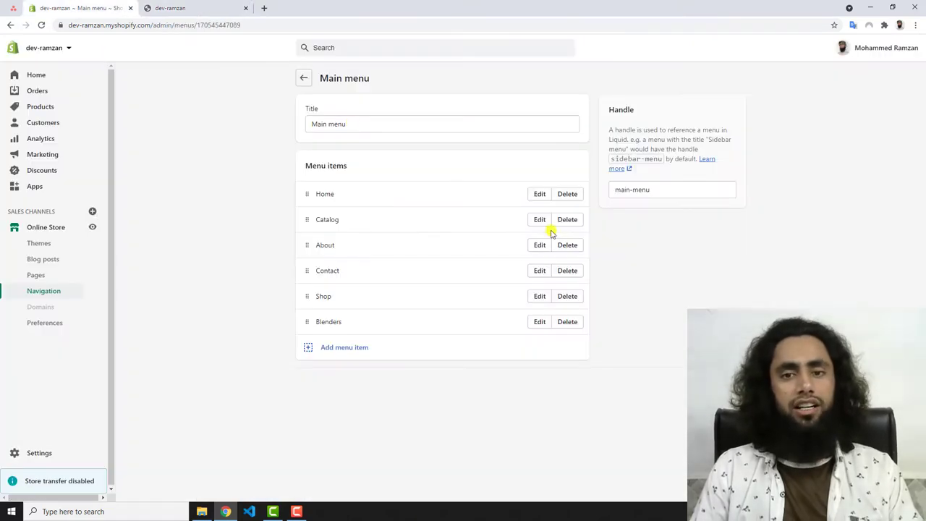
click(346, 348)
click(794, 116)
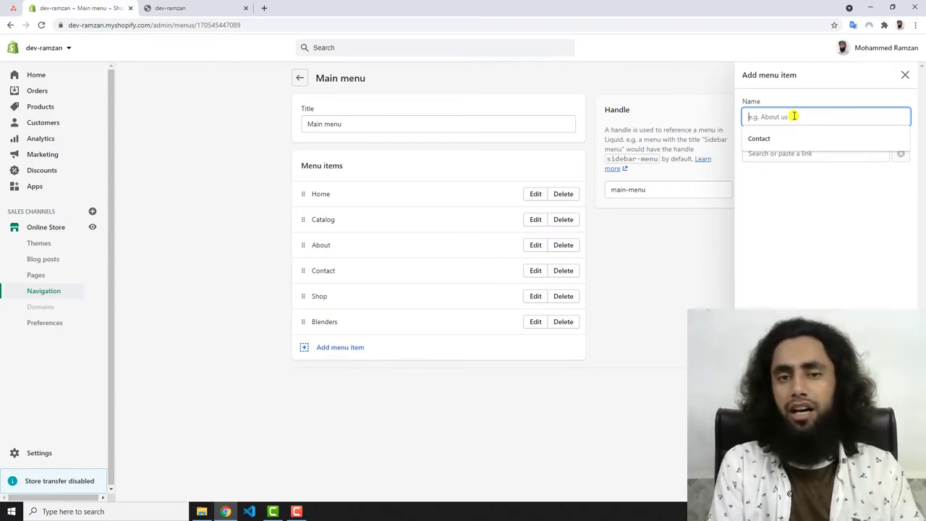
Add a 'Portable' menu item linked to the Portable collection.
text(Portable)
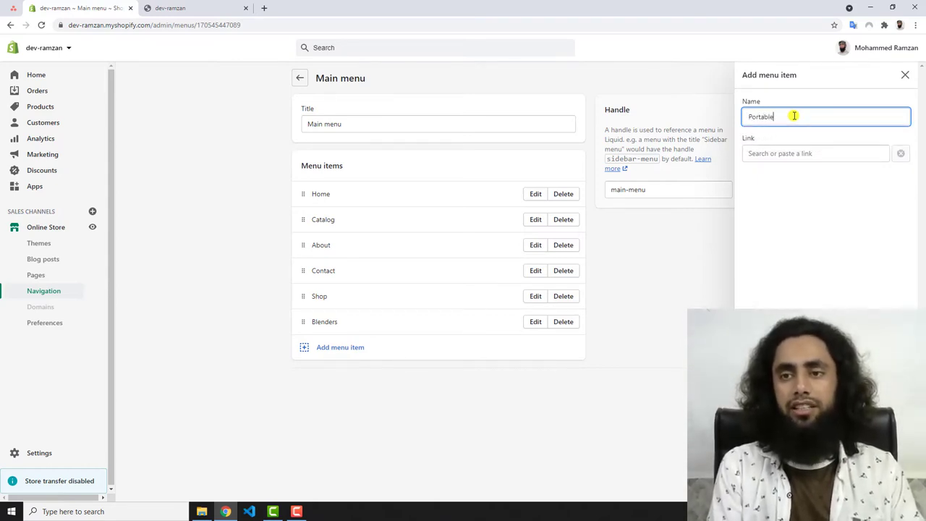
click(795, 154)
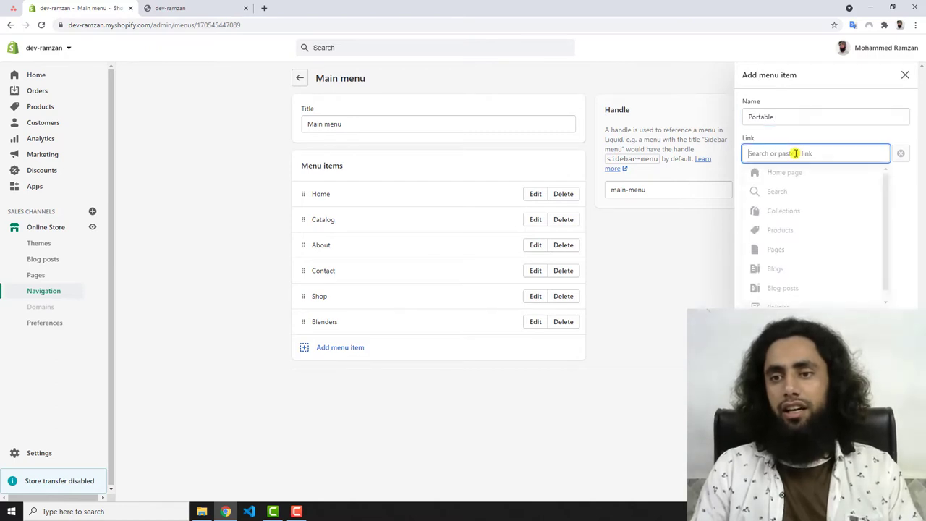
click(783, 215)
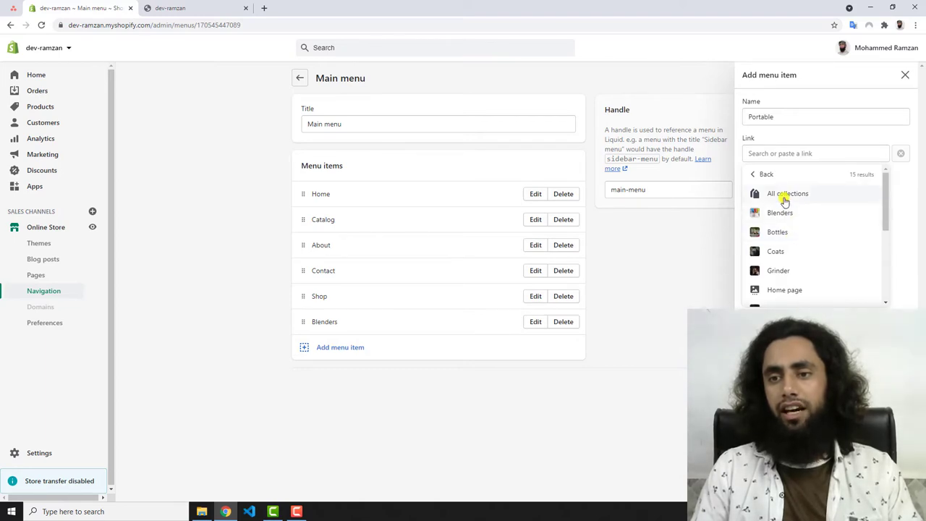
scroll(786, 231, down, 1)
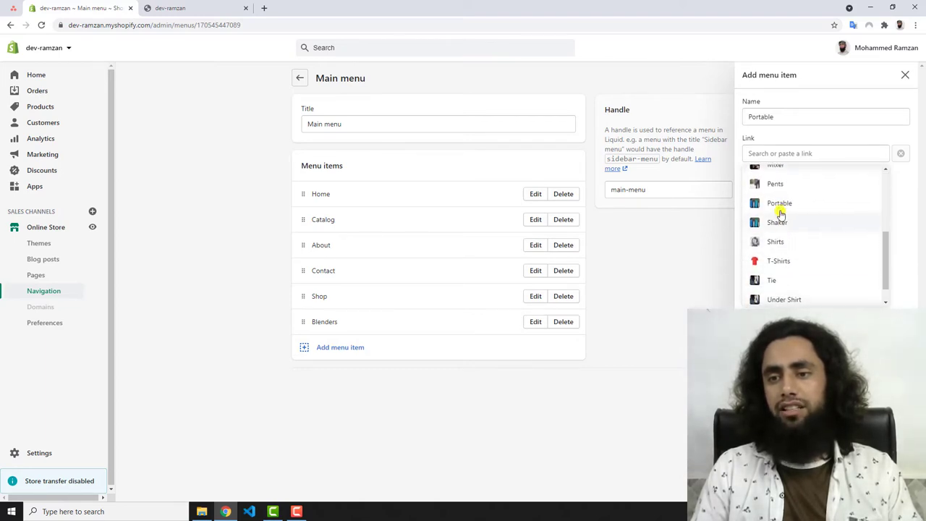
click(771, 204)
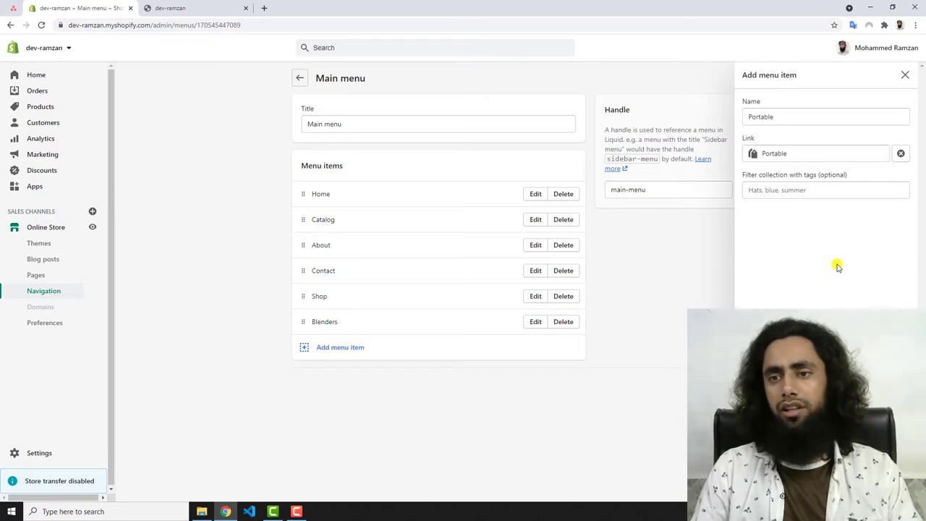
key(Return)
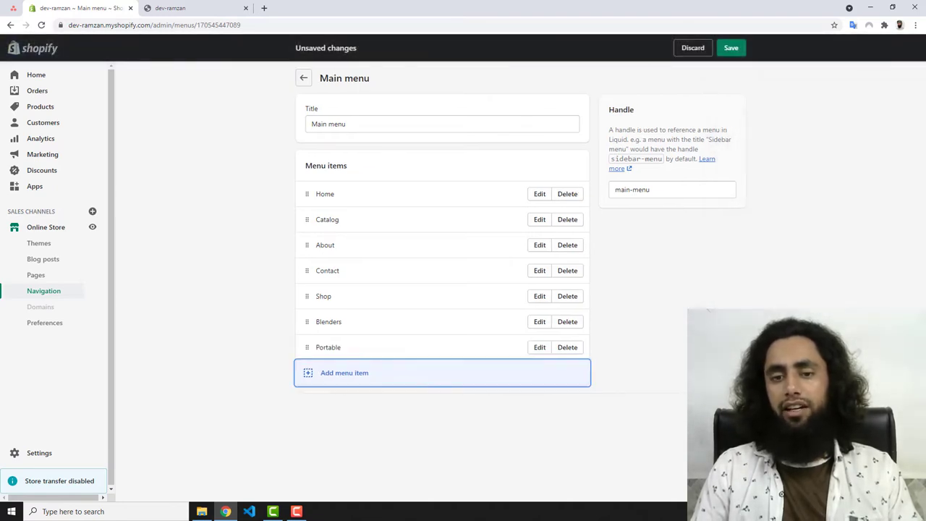
Add another menu item linked to the Blenders collection.
click(355, 372)
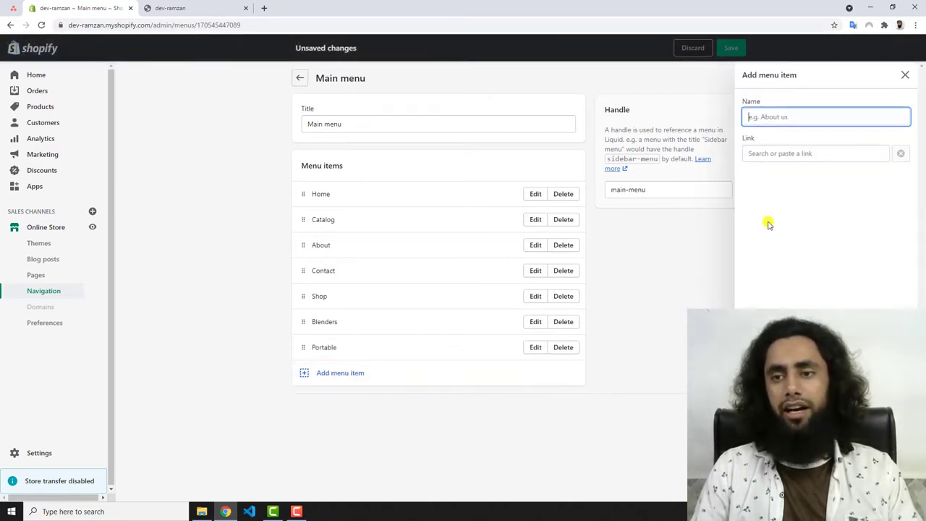
click(796, 151)
click(782, 211)
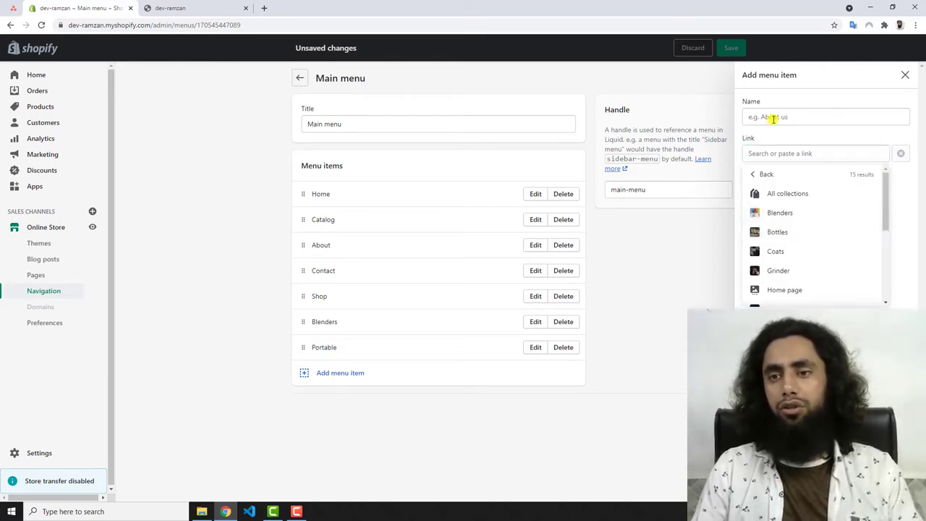
click(780, 215)
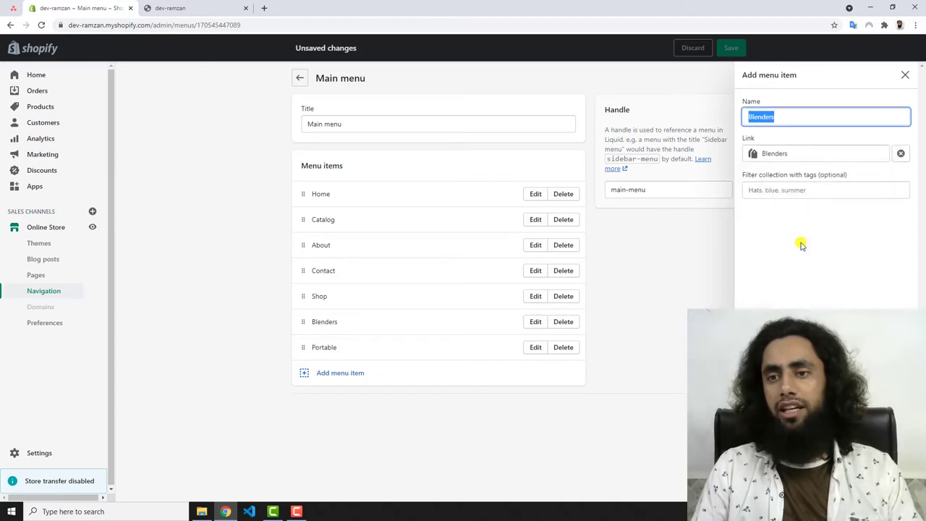
click(781, 306)
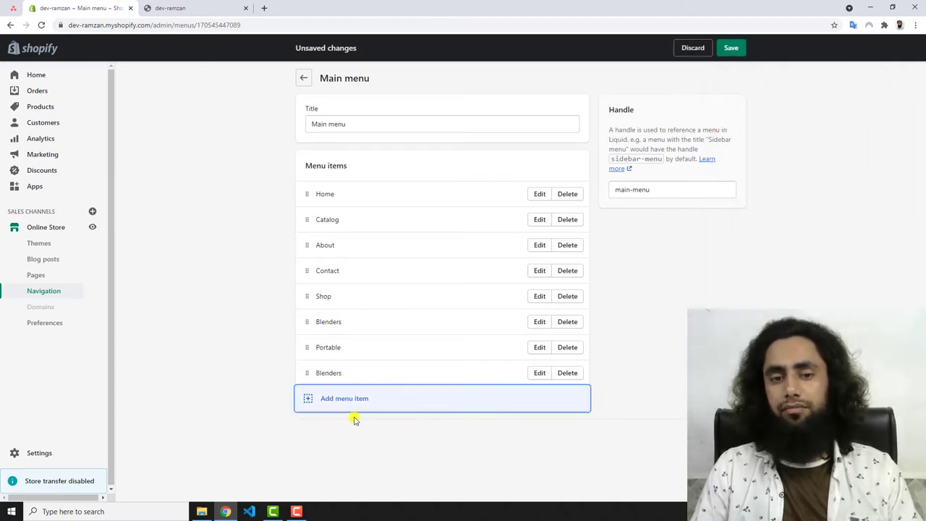
click(335, 398)
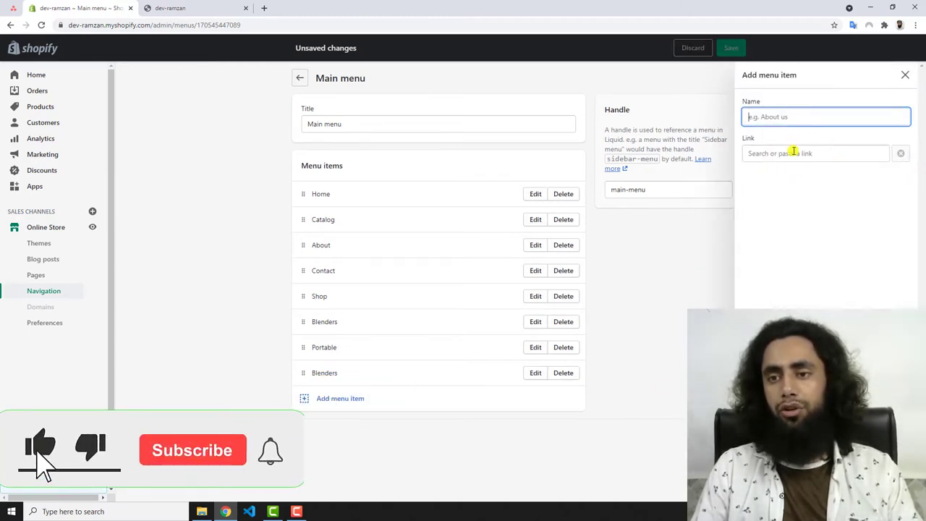
Link the pending menu item to the Mixer collection and add it.
click(794, 153)
click(783, 211)
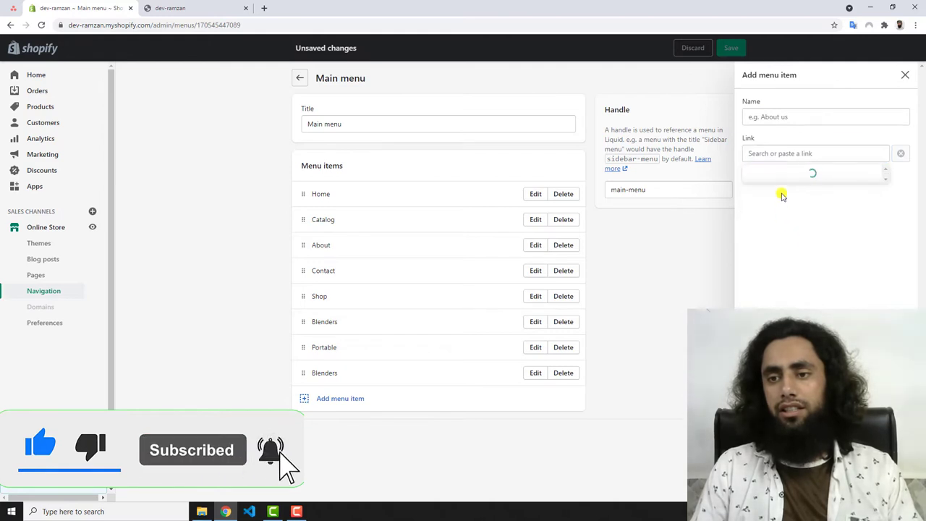
scroll(788, 246, down, 3)
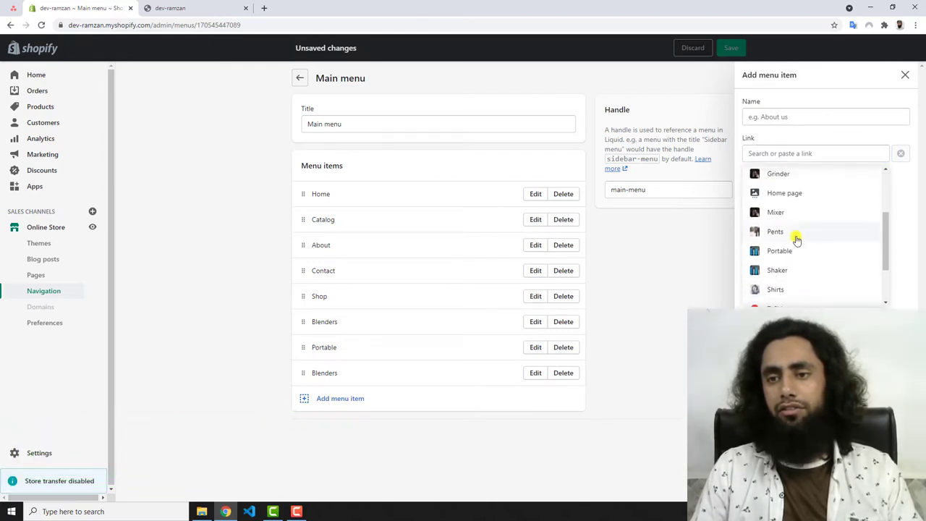
click(776, 212)
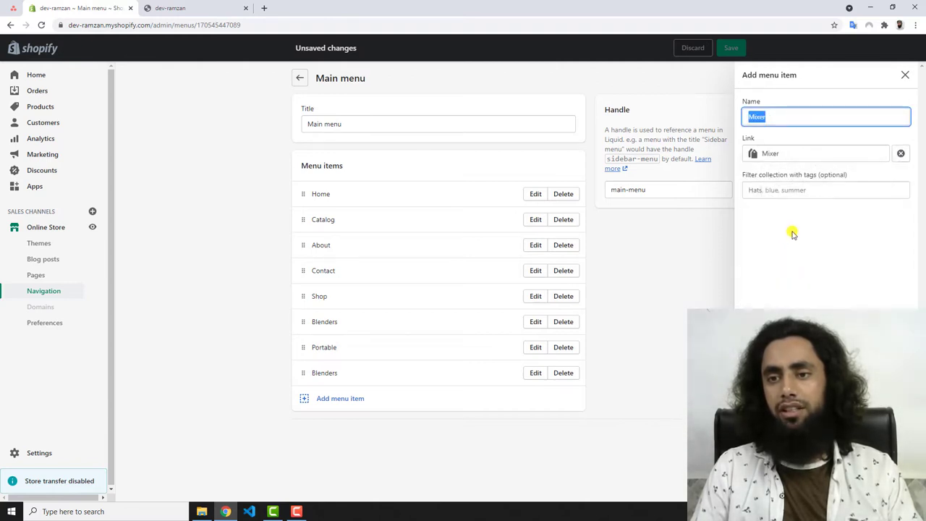
key(Return)
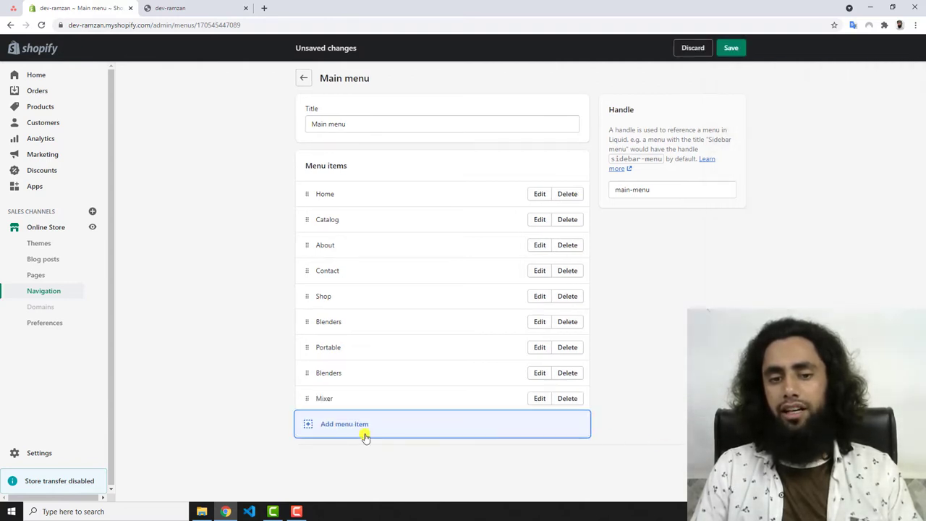
Add a menu item linked to the Shaker collection.
click(364, 427)
click(796, 153)
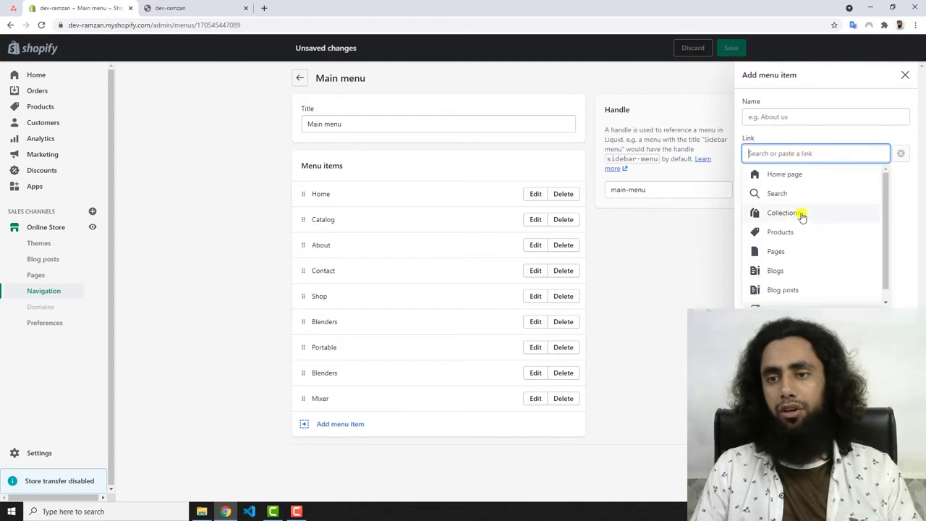
click(785, 213)
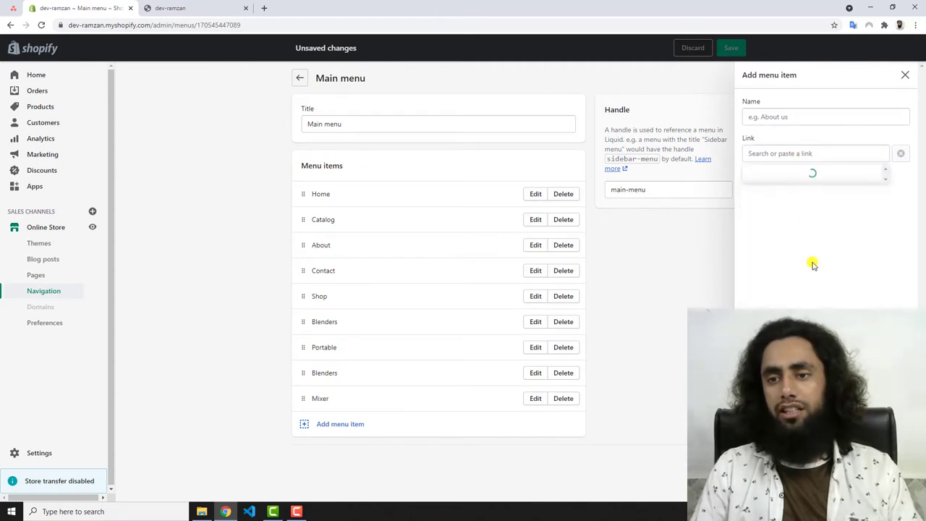
scroll(812, 267, down, 3)
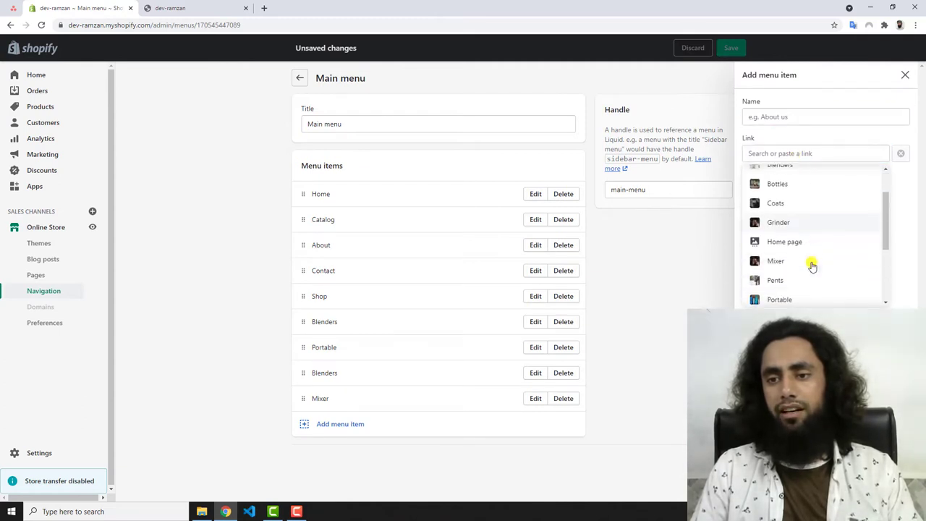
scroll(811, 267, down, 1)
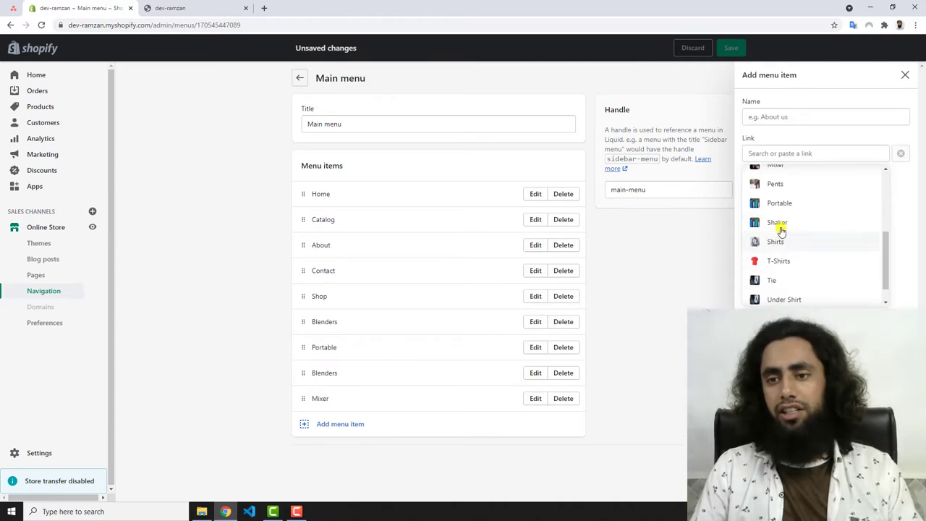
click(778, 226)
key(Return)
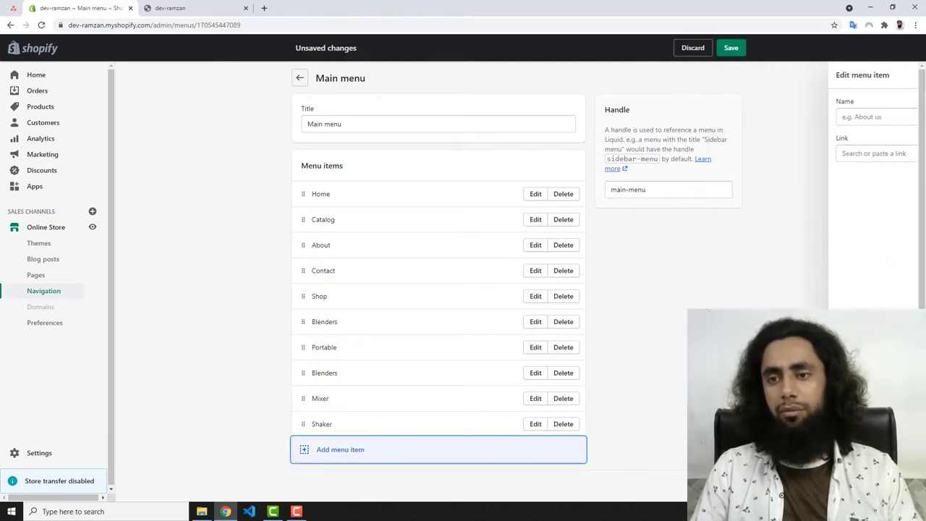
Add a menu item linked to the Bottles collection.
click(321, 449)
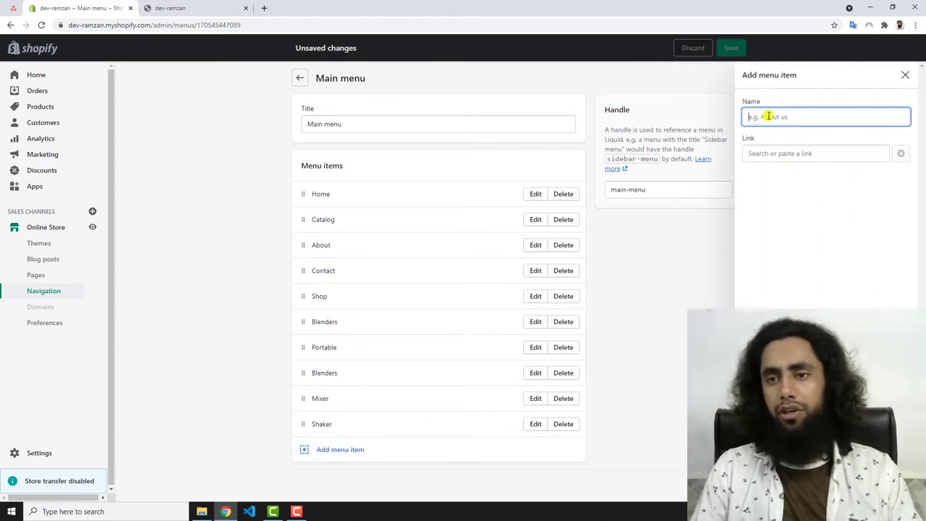
click(780, 156)
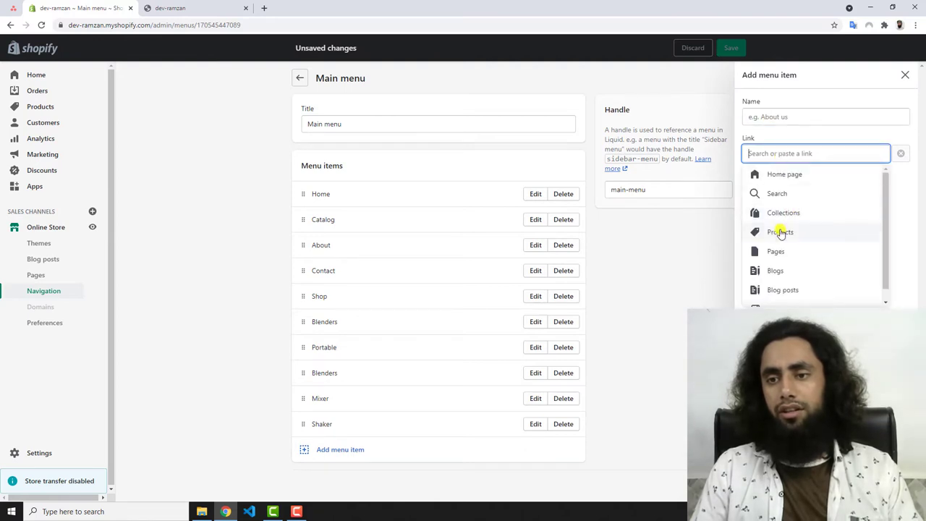
click(796, 215)
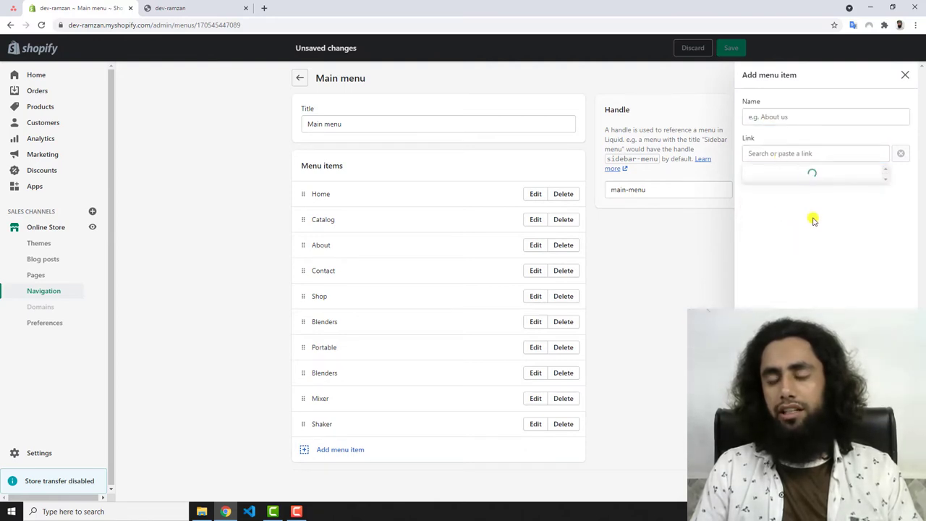
scroll(801, 246, down, 2)
scroll(802, 246, down, 2)
scroll(795, 249, up, 3)
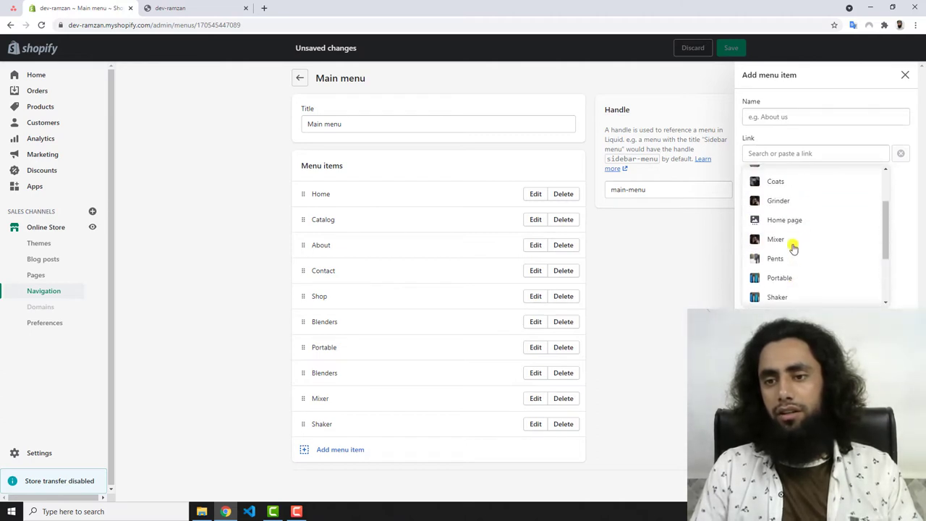
scroll(779, 212, up, 2)
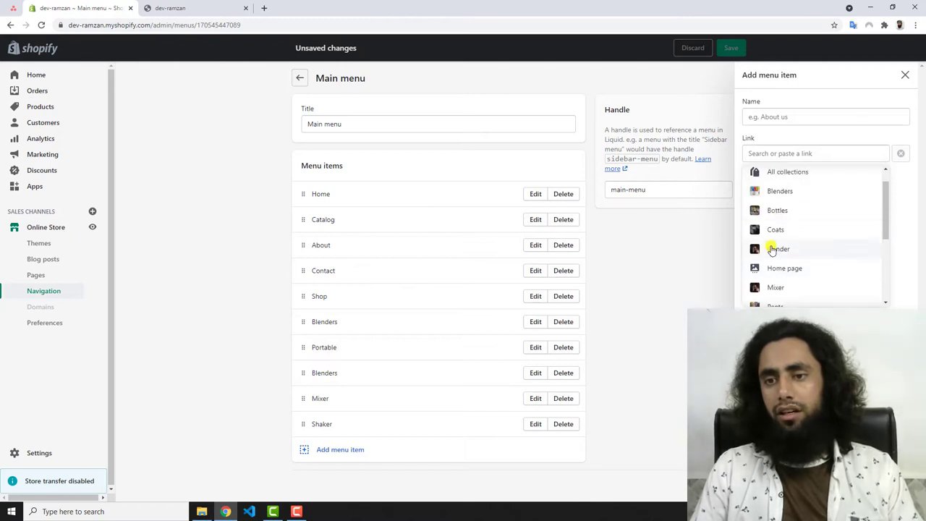
click(773, 209)
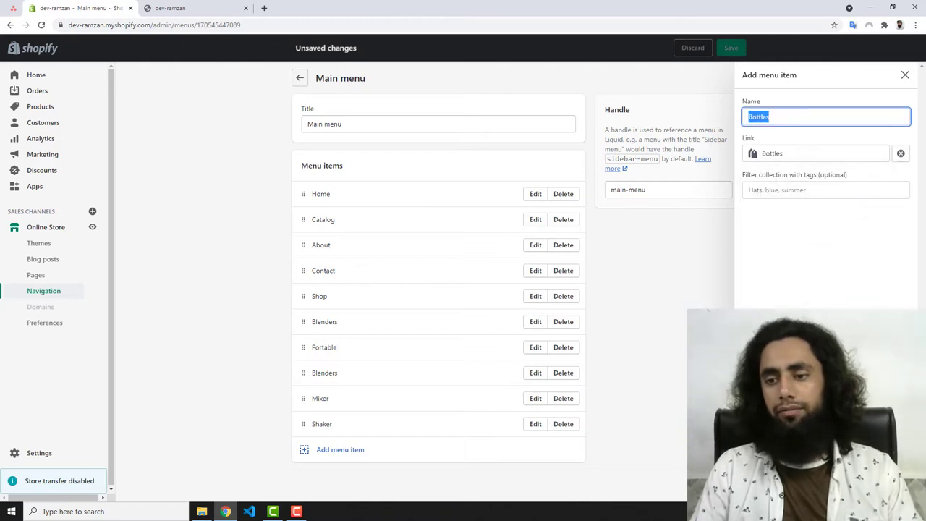
key(Return)
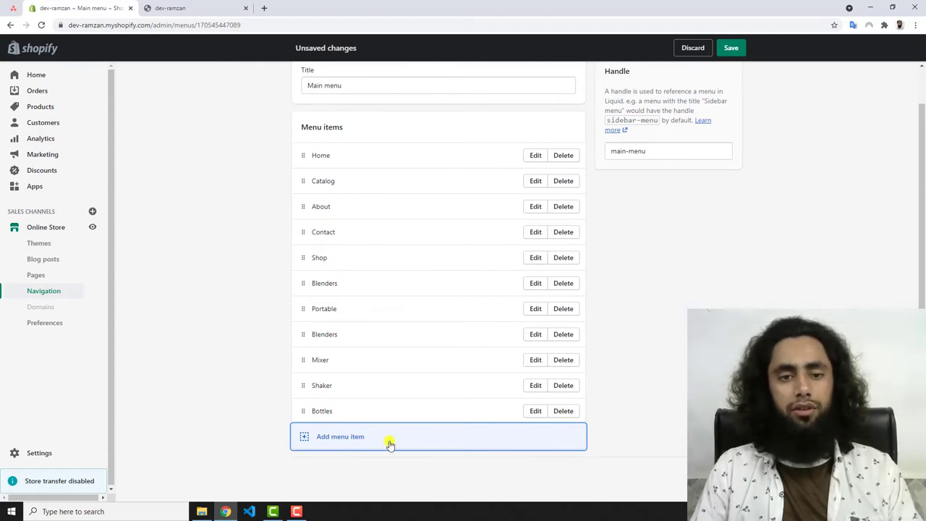
Save the Main menu and reload the storefront to verify the new header links.
key(ctrl+s)
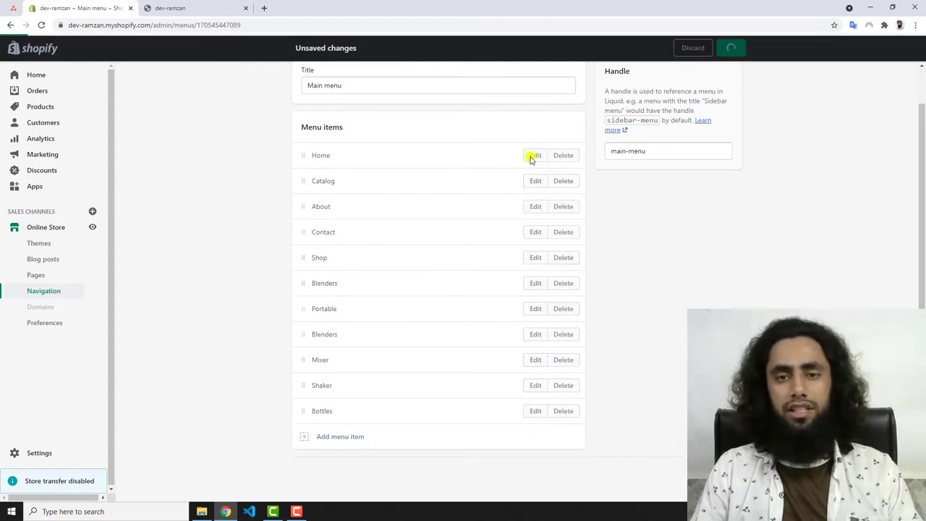
click(191, 6)
click(41, 25)
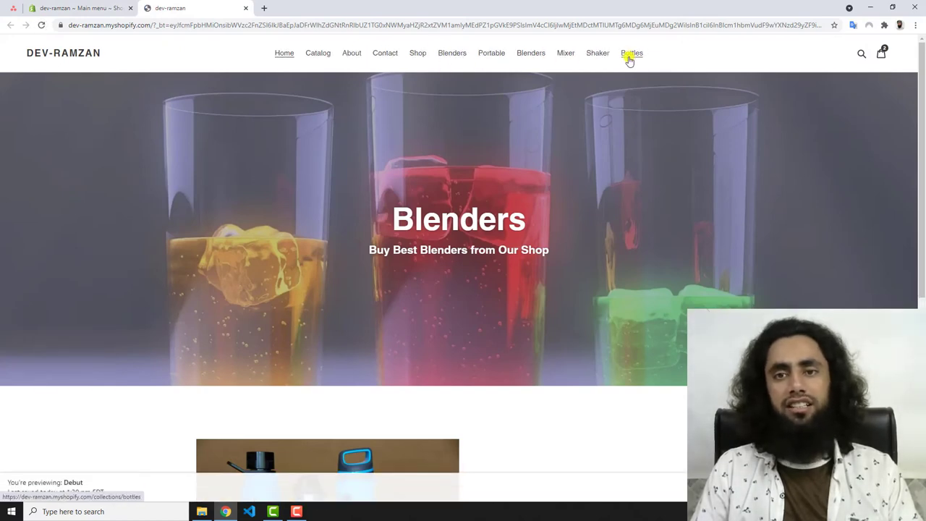
click(80, 8)
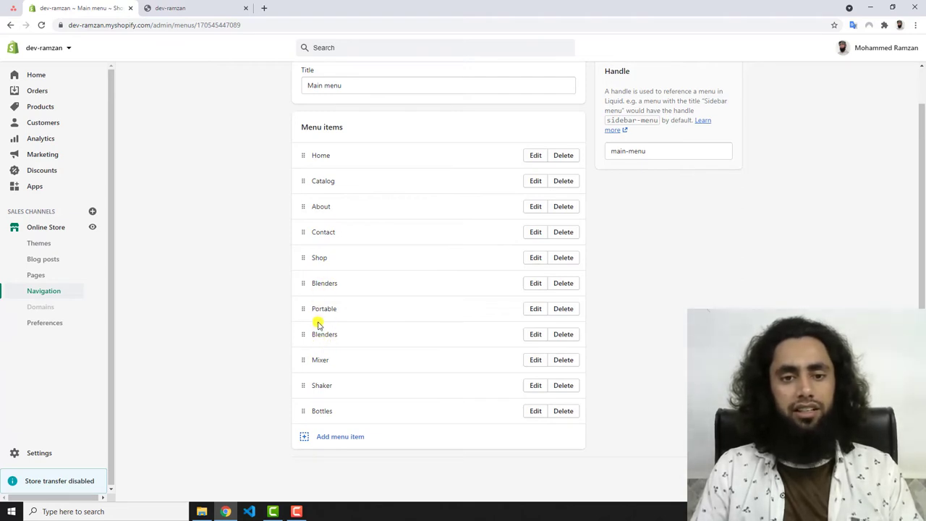
Nest Portable under the first Blenders item and remove the duplicate Blenders item.
drag(304, 310, 331, 333)
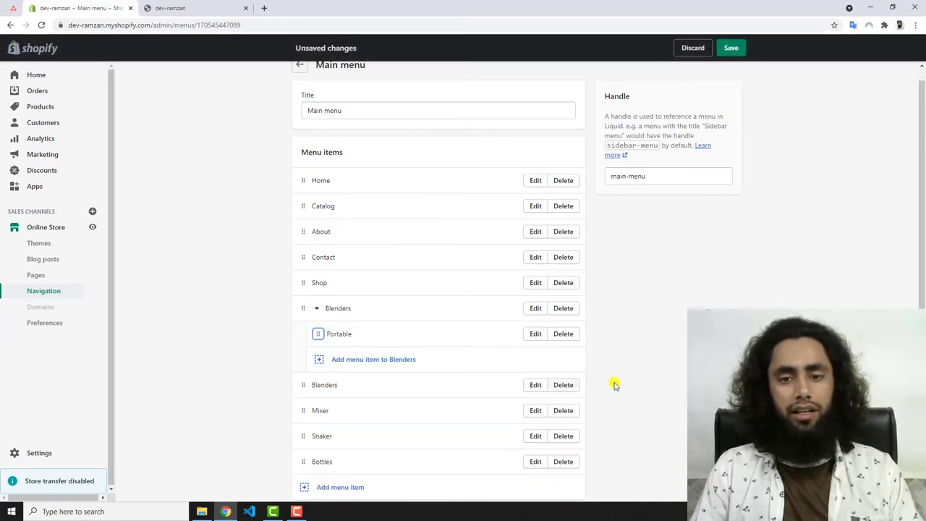
click(569, 385)
click(592, 298)
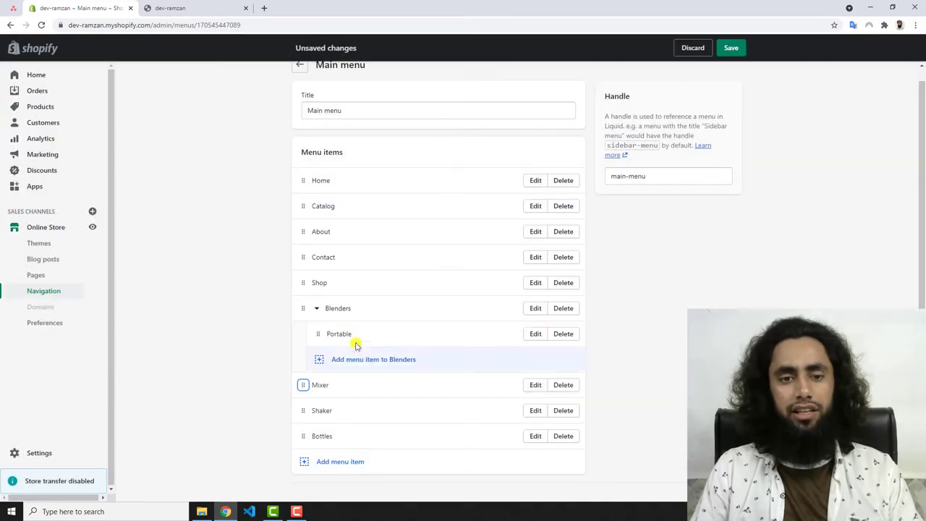
Move Mixer into the Blenders group and save the menu.
drag(302, 385, 322, 389)
scroll(415, 378, down, 1)
scroll(389, 356, down, 1)
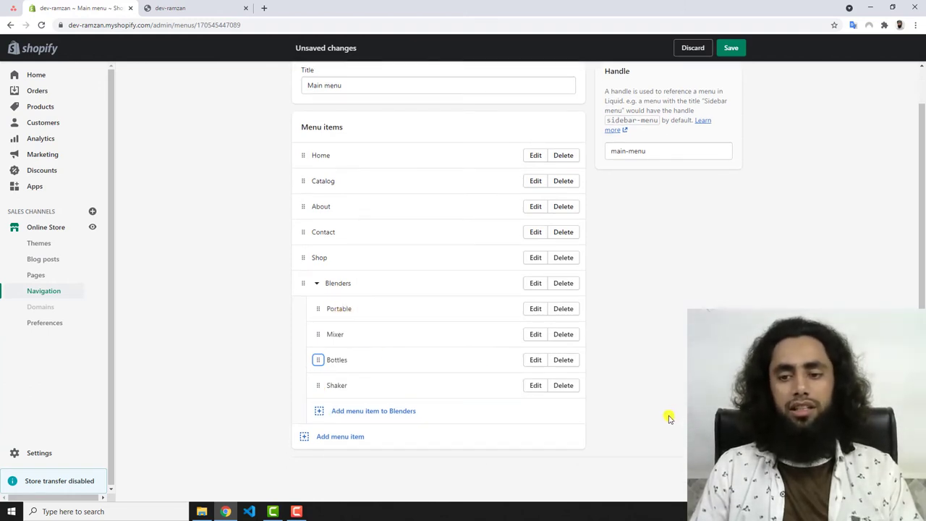
key(ctrl+s)
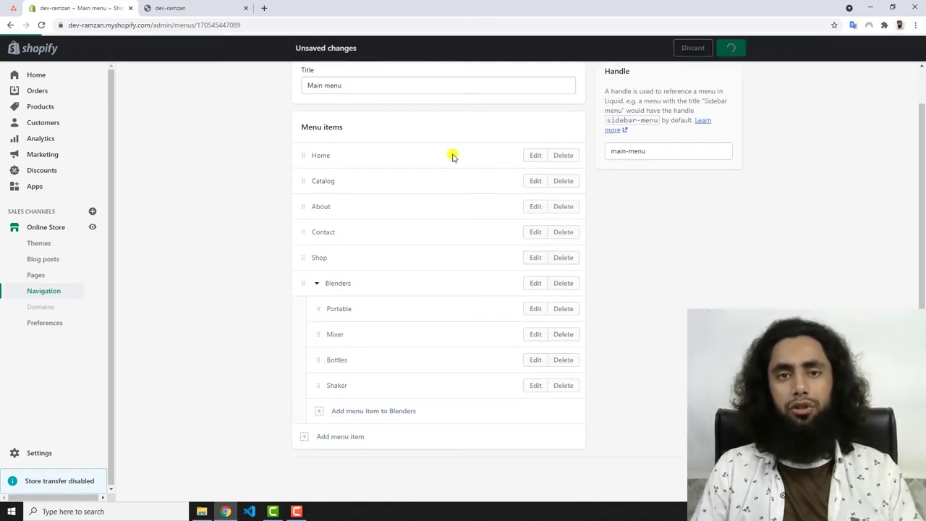
Reload the storefront preview and check that the Blenders dropdown lists Portable, Mixer, Bottles and Shaker.
click(211, 6)
click(40, 27)
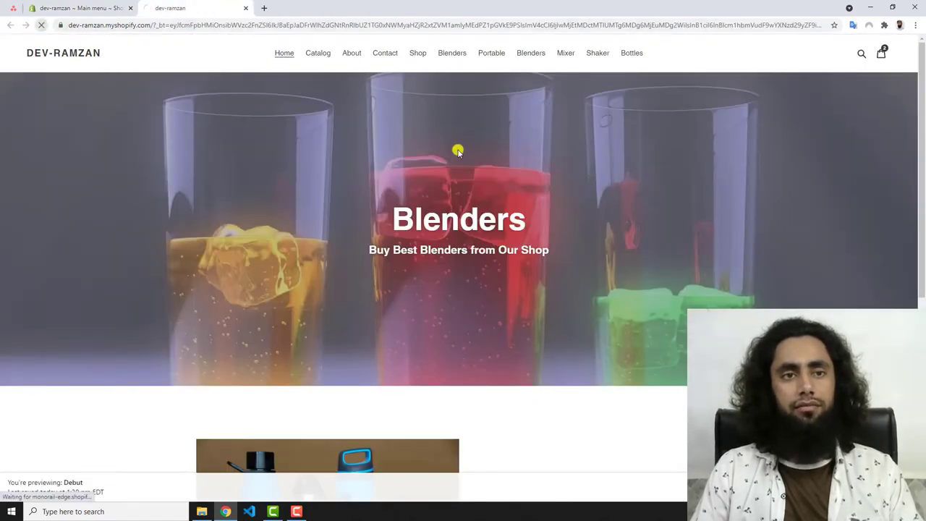
click(559, 55)
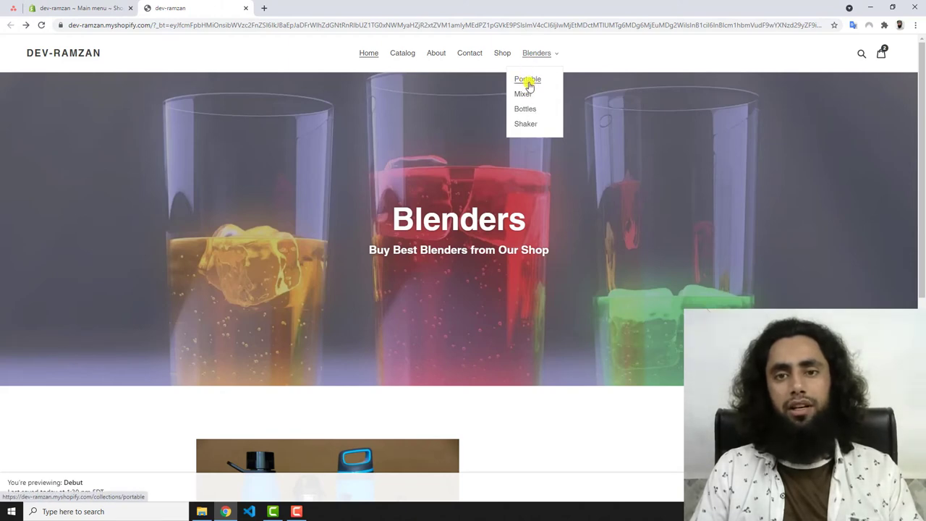
In the Main menu editor, put Shaker under Portable and Bottles under Mixer, then save.
click(79, 8)
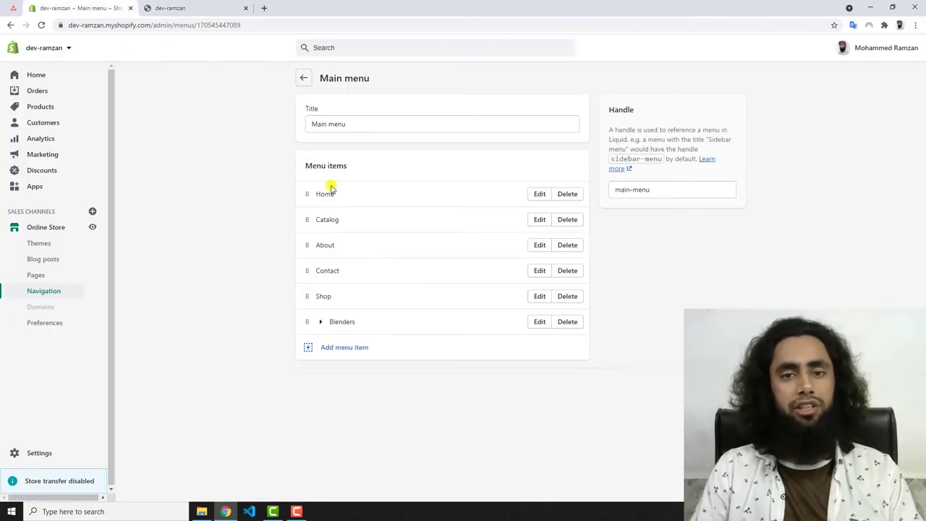
click(321, 321)
scroll(383, 353, down, 1)
scroll(388, 354, down, 1)
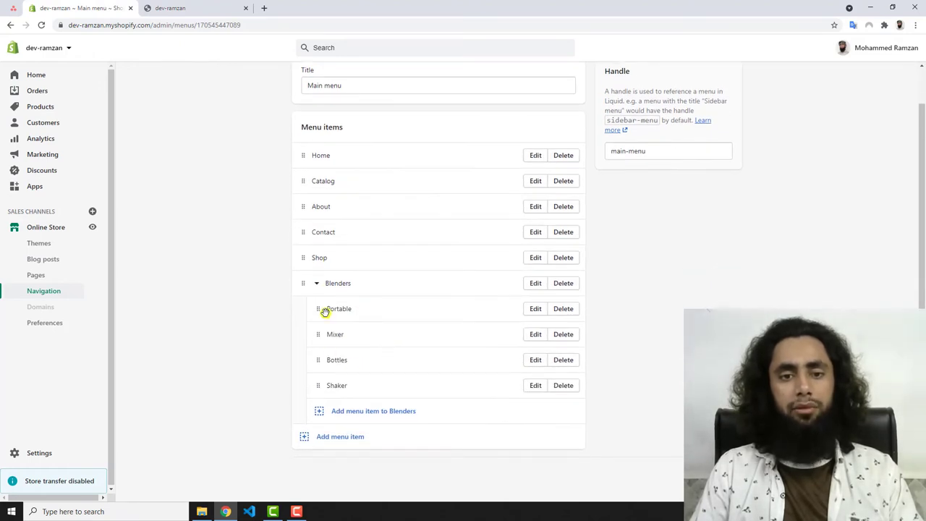
drag(319, 384, 333, 364)
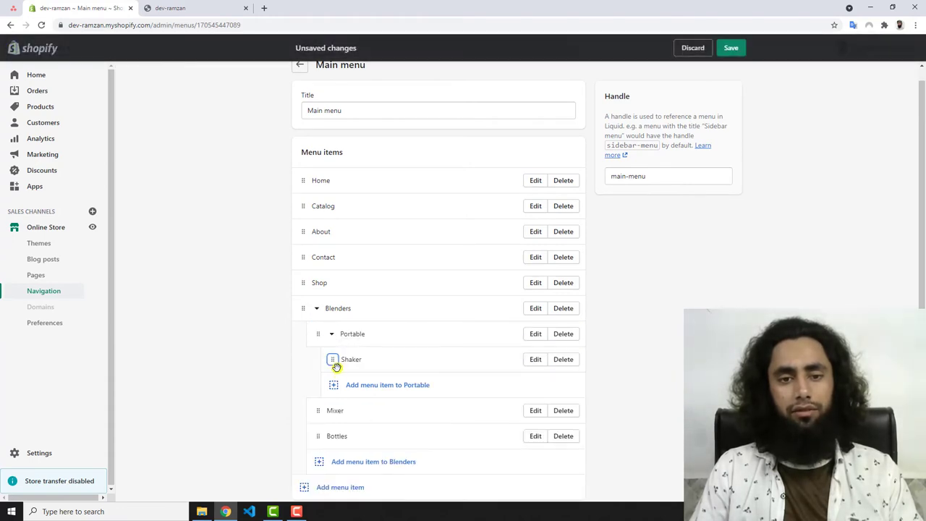
scroll(368, 388, down, 2)
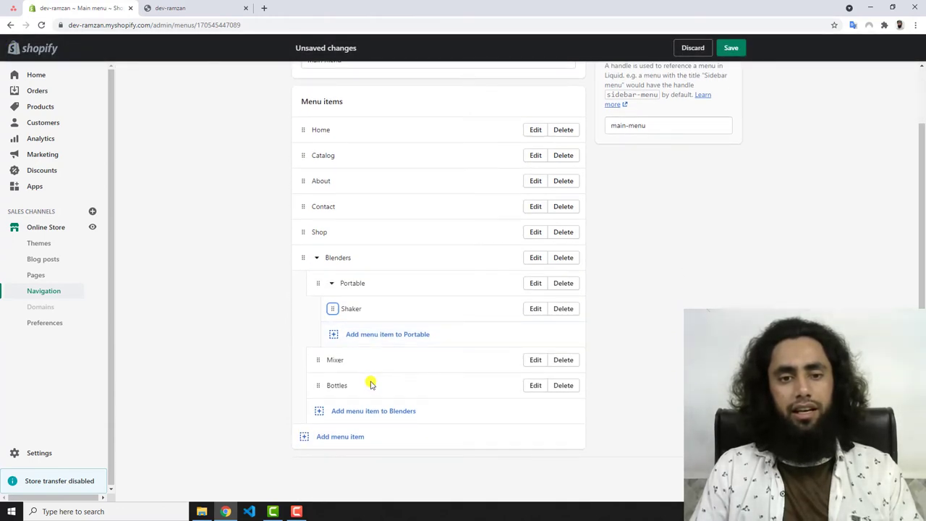
drag(318, 385, 341, 409)
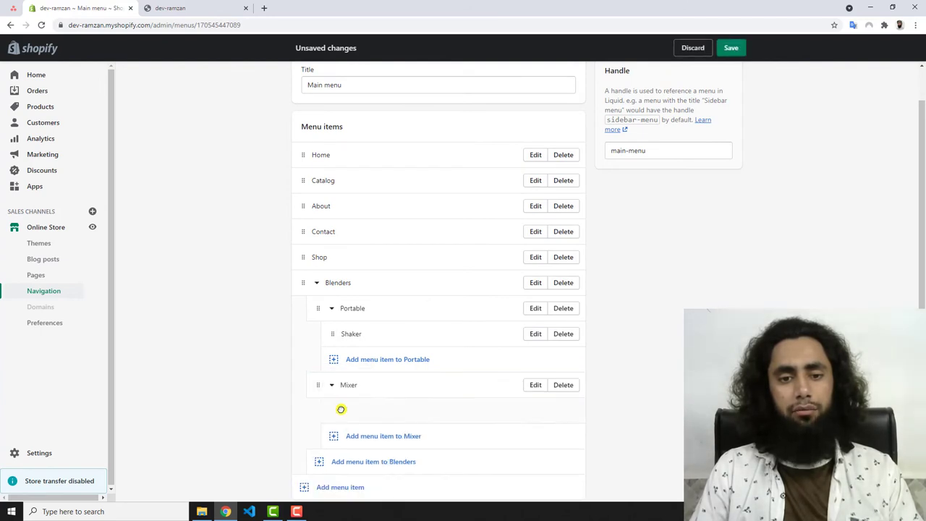
click(731, 52)
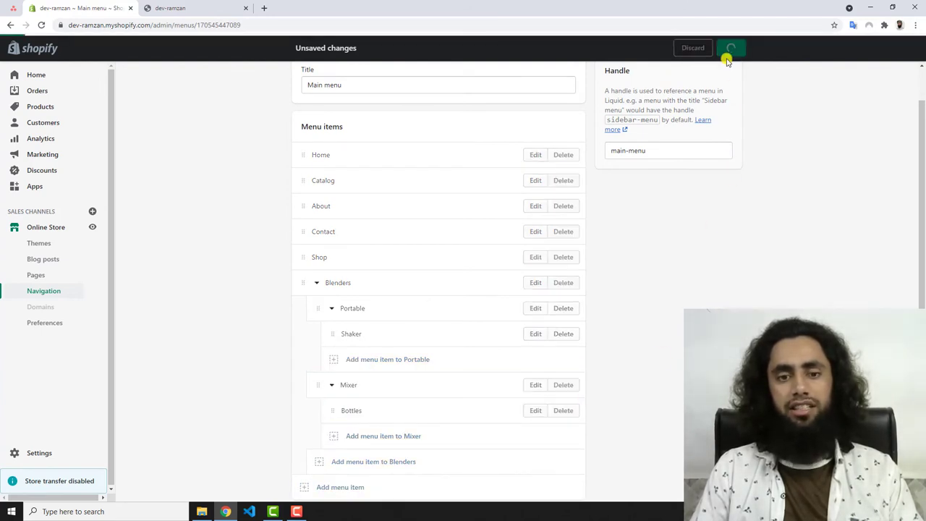
click(217, 4)
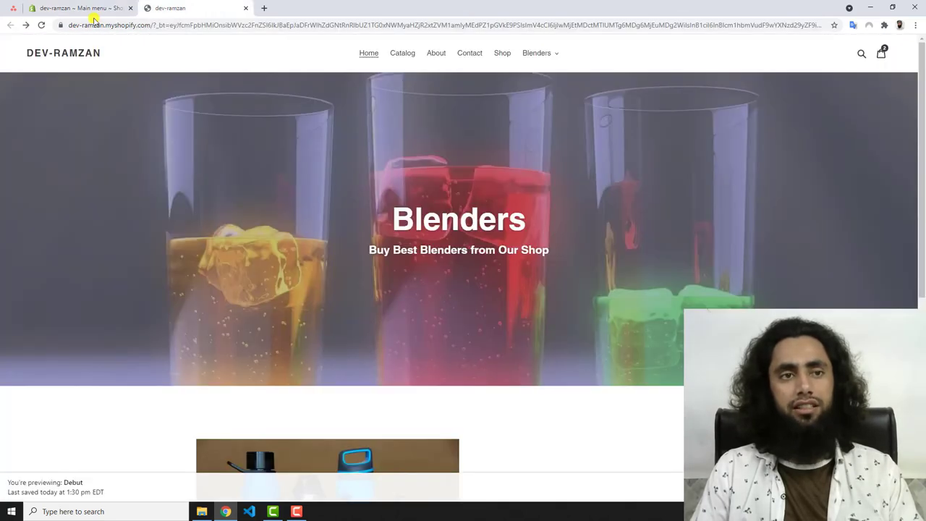
click(42, 25)
click(554, 53)
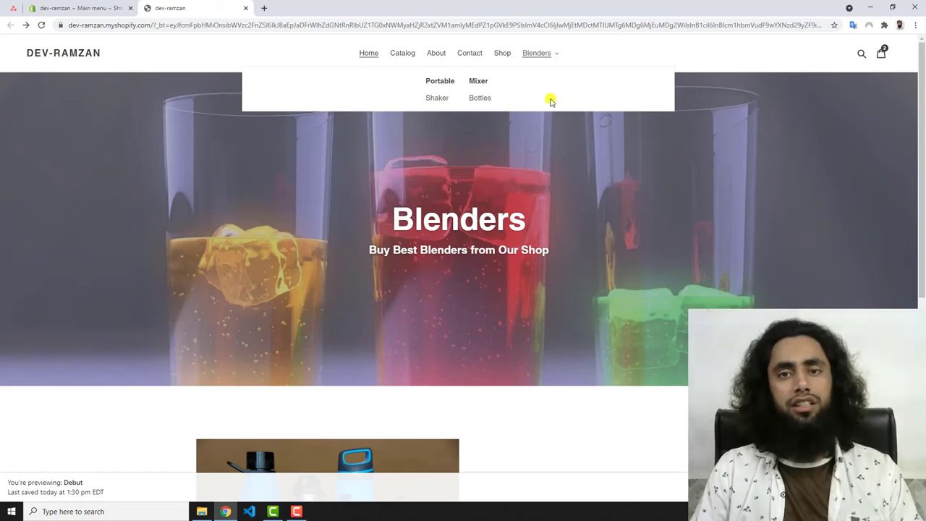
key(ctrl+shift+Tab)
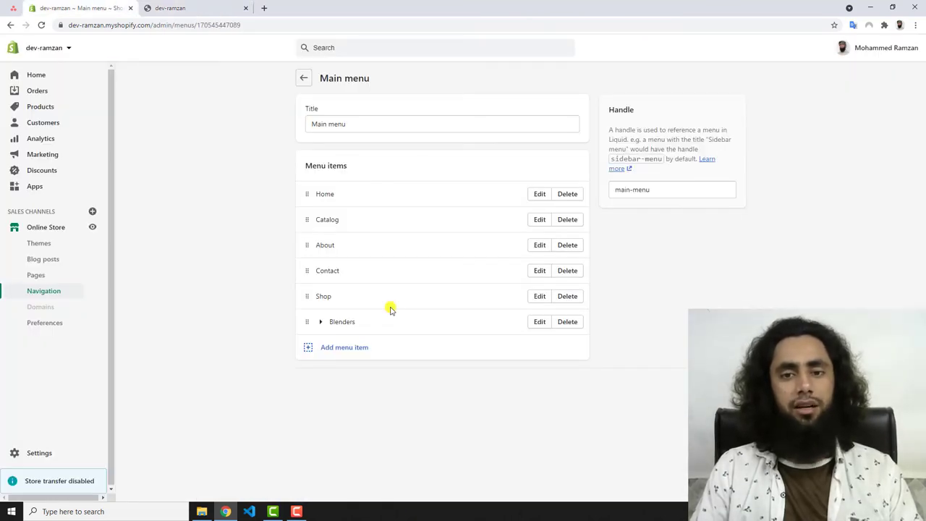
Add a Coats menu item linked to the Coats collection.
click(333, 349)
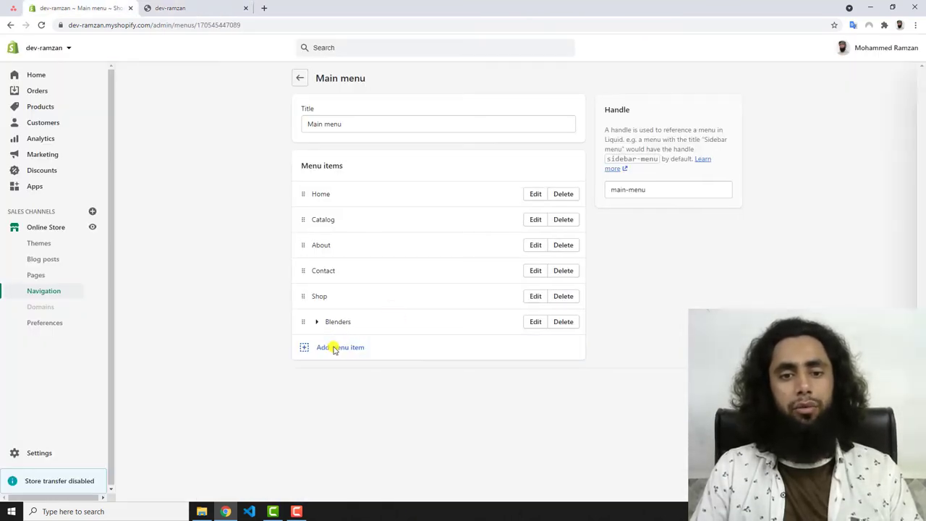
click(808, 155)
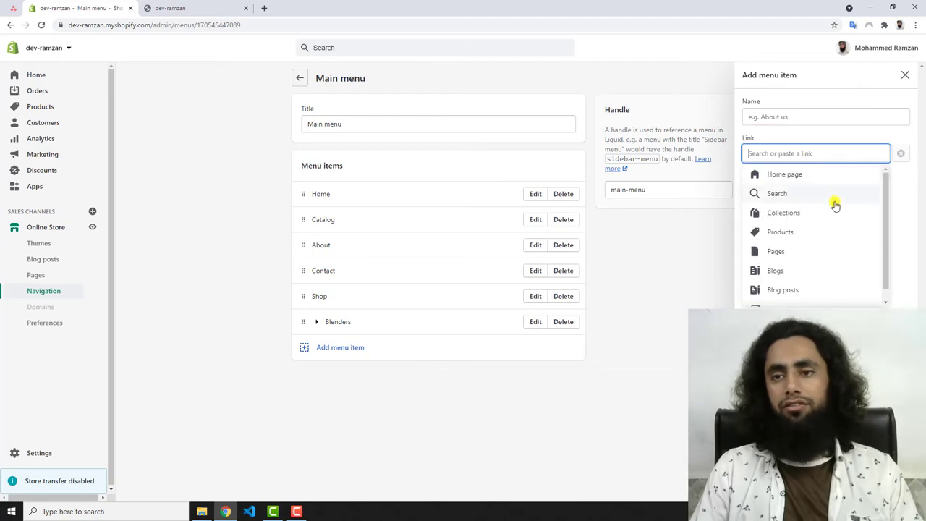
click(785, 212)
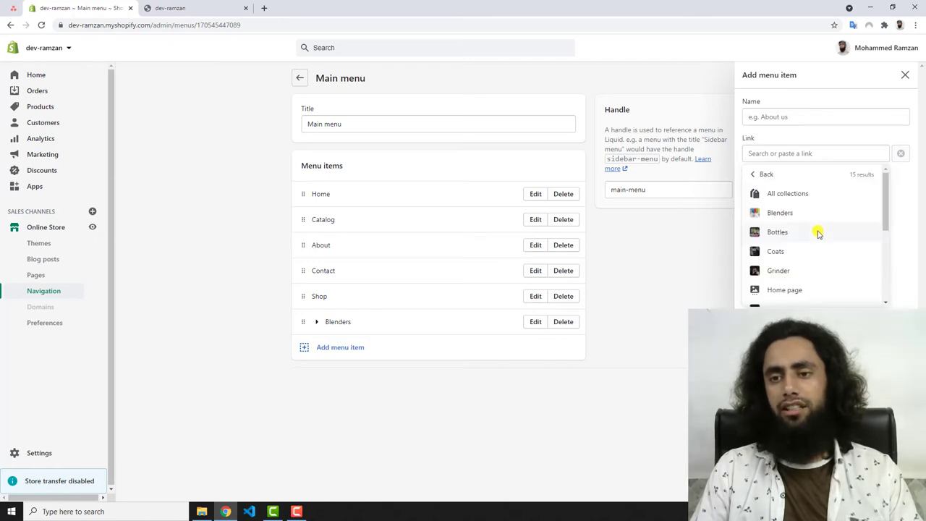
click(778, 251)
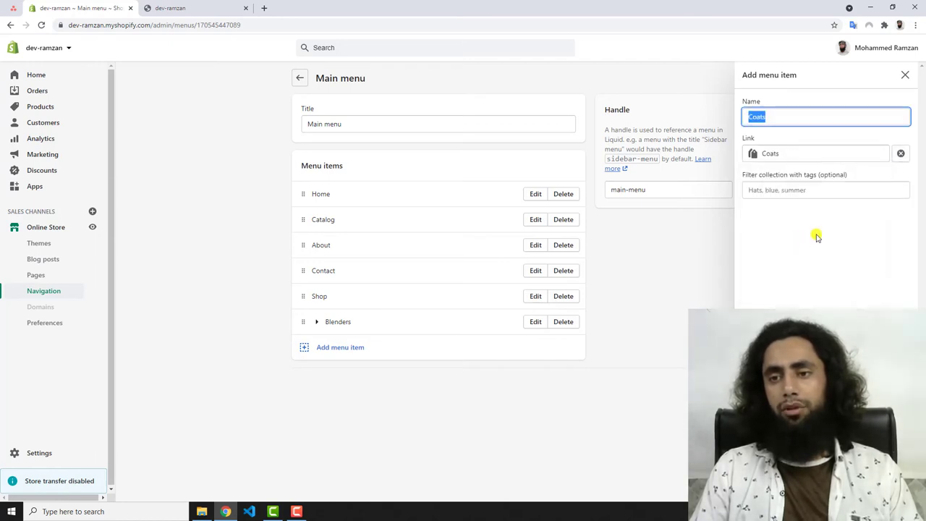
click(893, 314)
Add a Pents menu item linked to the Pents collection.
click(498, 372)
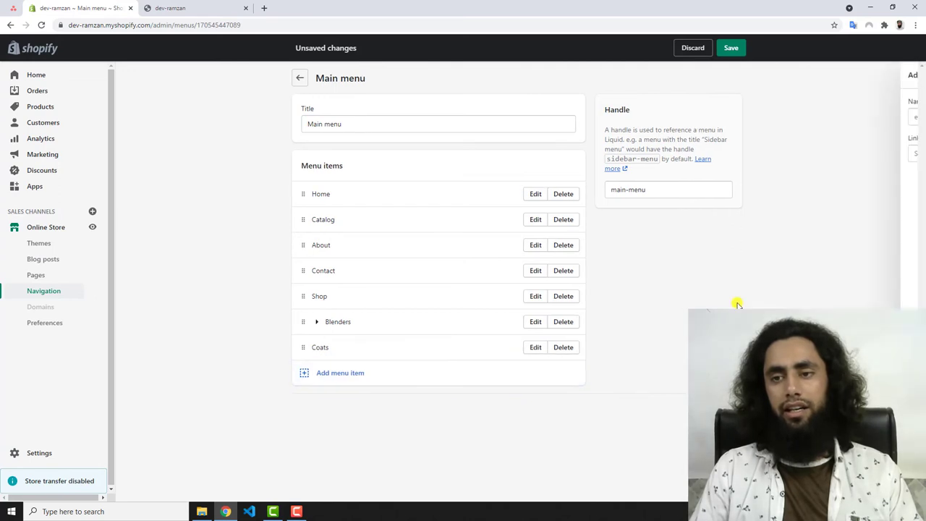
click(852, 154)
click(795, 209)
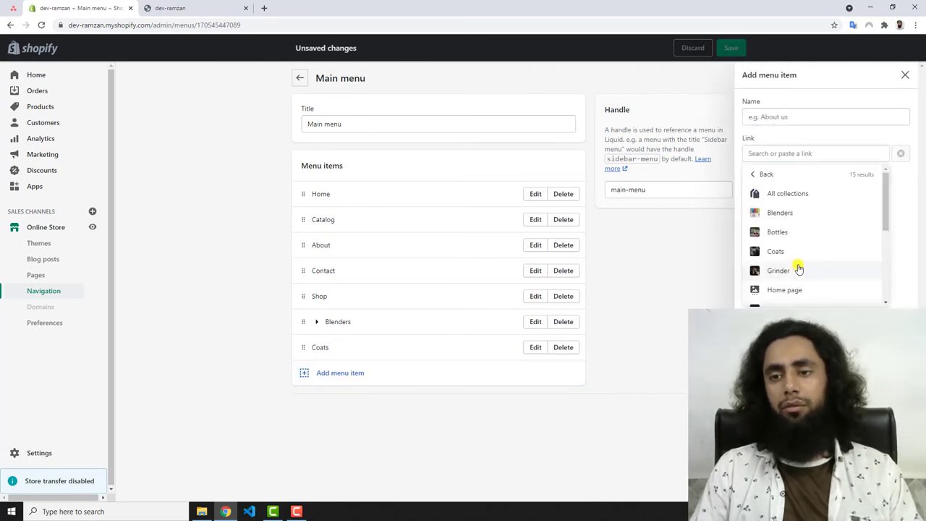
scroll(796, 269, down, 3)
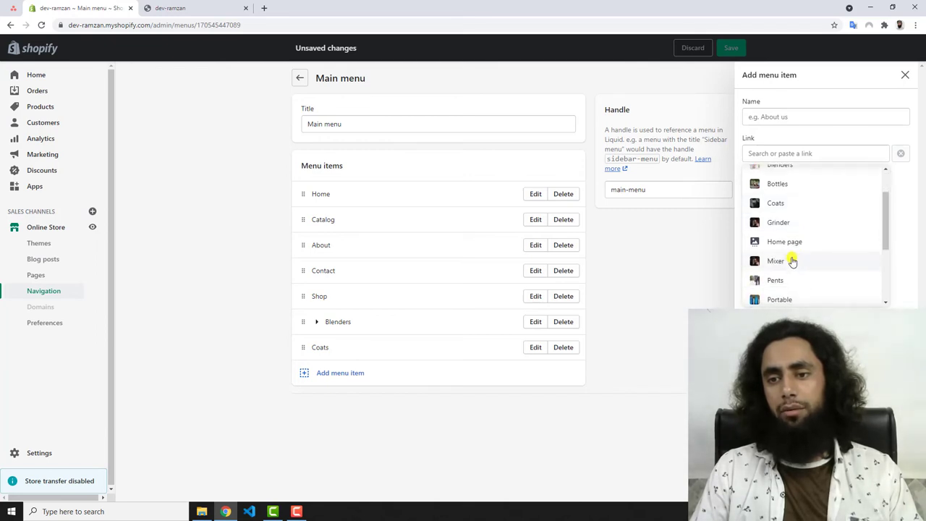
scroll(786, 268, down, 1)
click(777, 230)
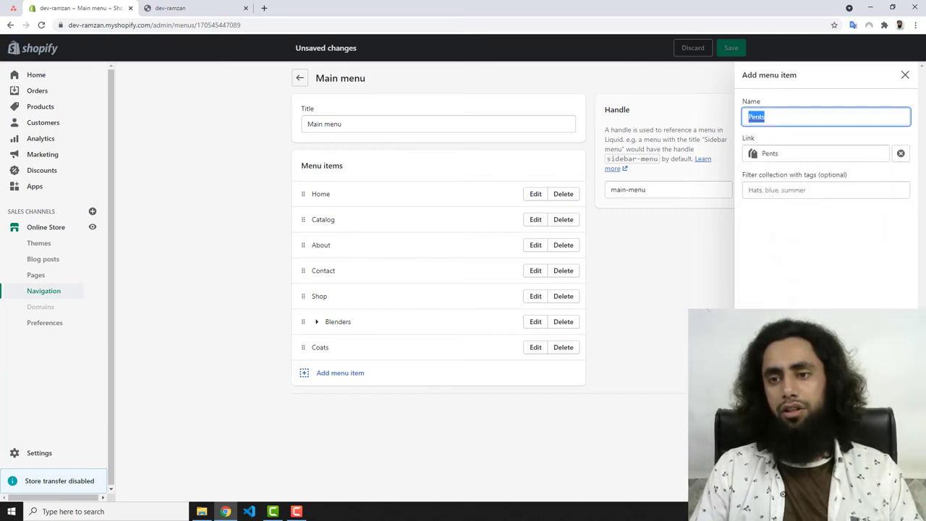
key(Return)
Add a T-Shirts menu item linked to the T-Shirts collection.
click(355, 398)
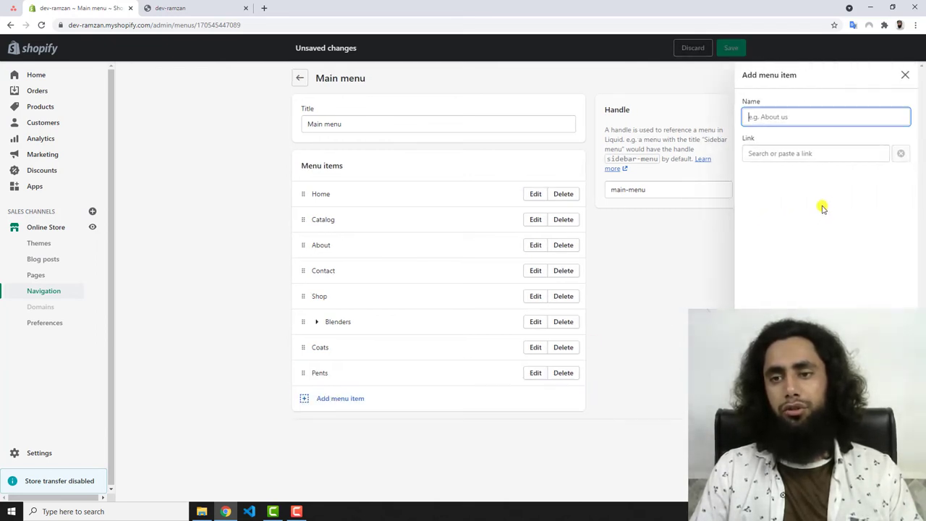
click(775, 152)
click(782, 212)
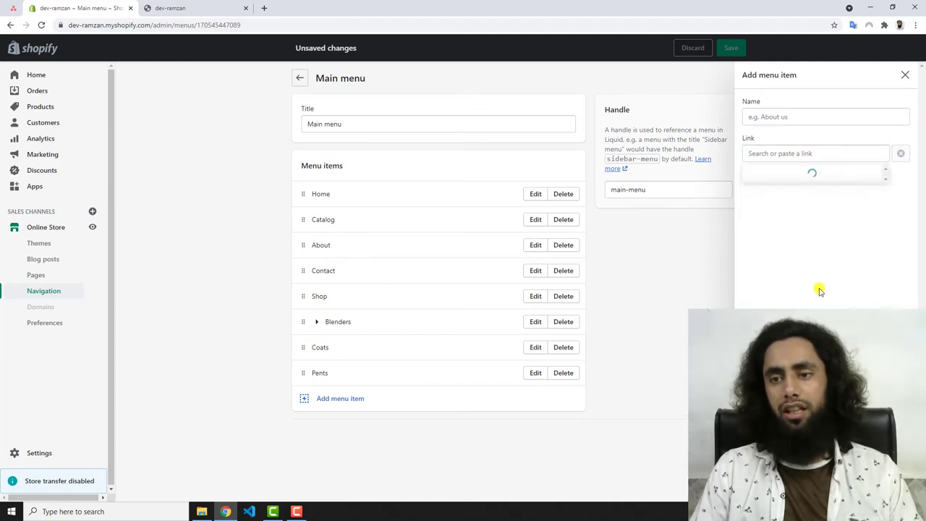
scroll(813, 265, down, 3)
scroll(815, 265, up, 3)
scroll(793, 247, down, 3)
click(792, 243)
key(Return)
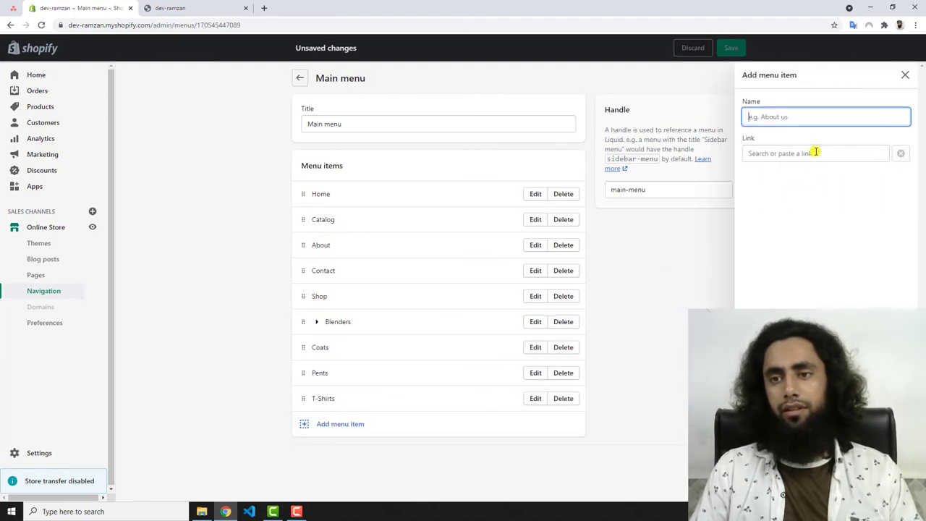
Add an Under Shirt item linked to the Under Shirt collection and save the menu.
click(789, 152)
click(793, 219)
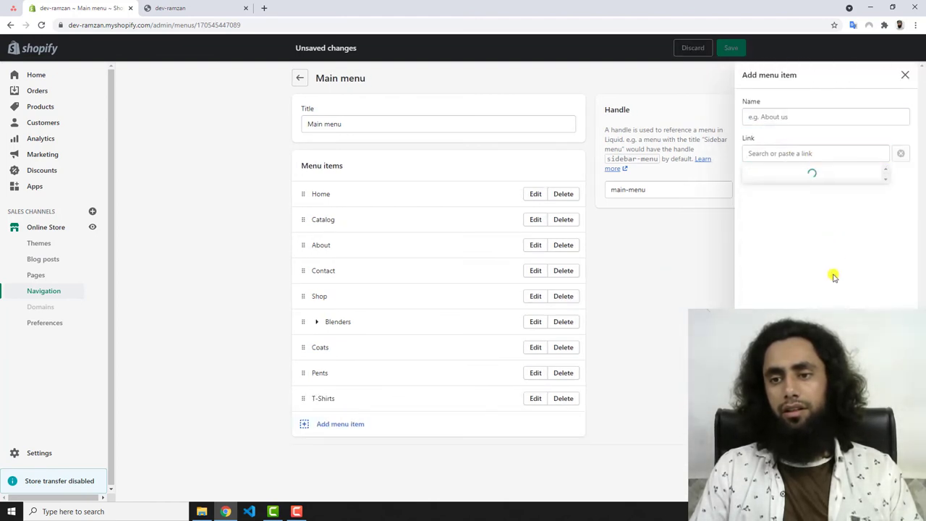
scroll(802, 263, down, 5)
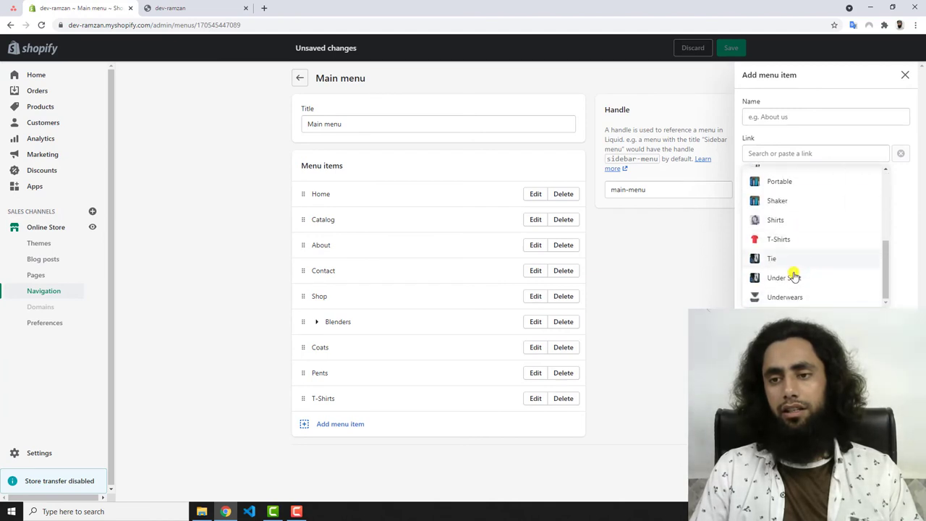
click(793, 273)
click(715, 332)
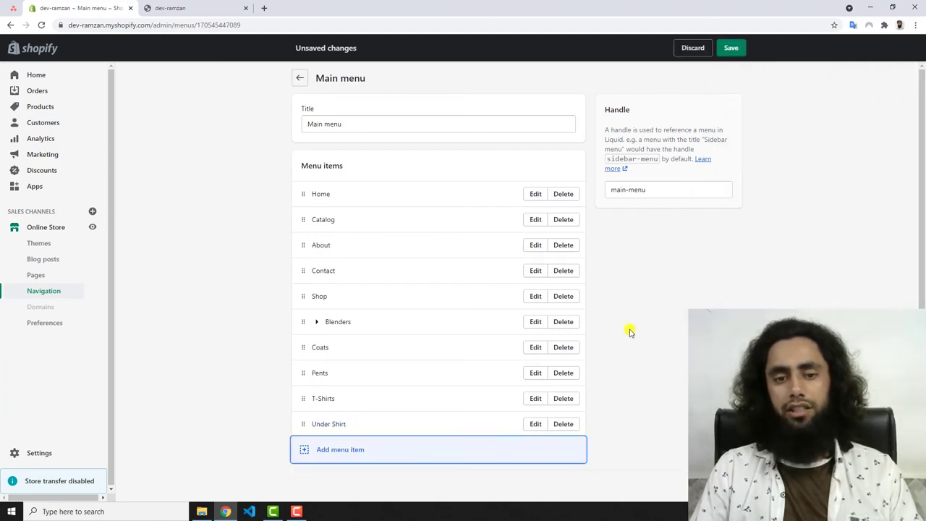
key(ctrl+s)
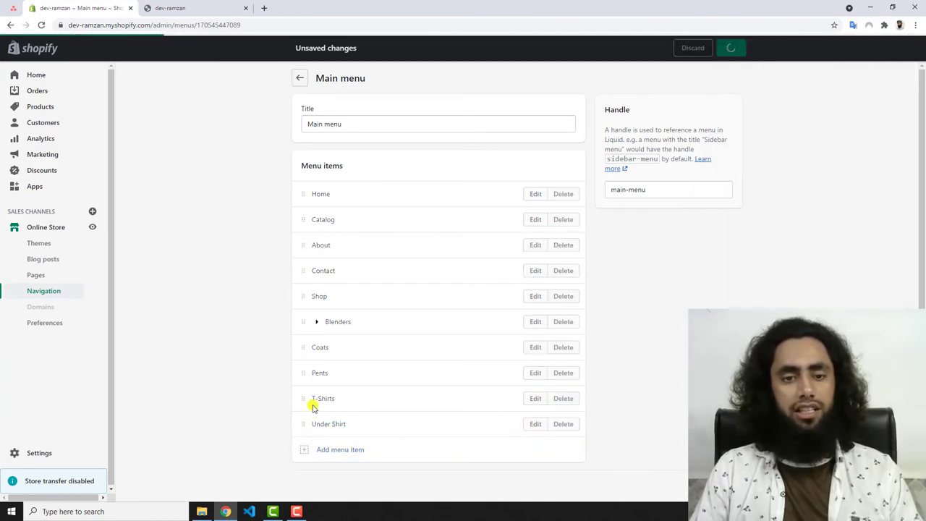
Add a Clothes sub-item under Blenders, linked to the Shop page.
click(318, 322)
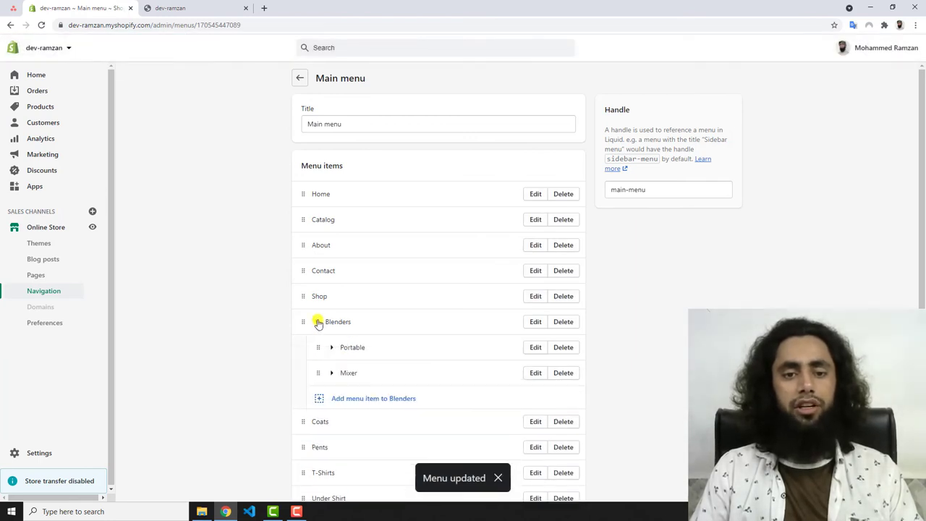
click(327, 399)
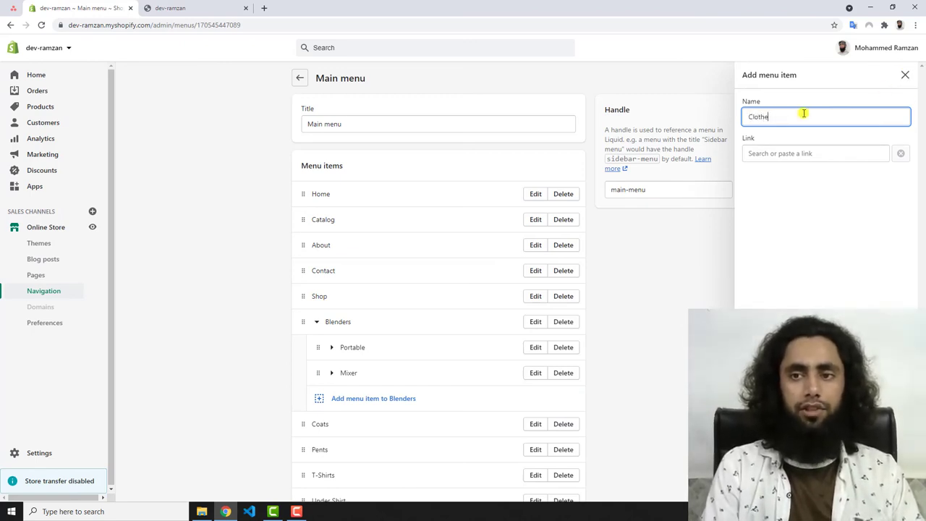
click(823, 153)
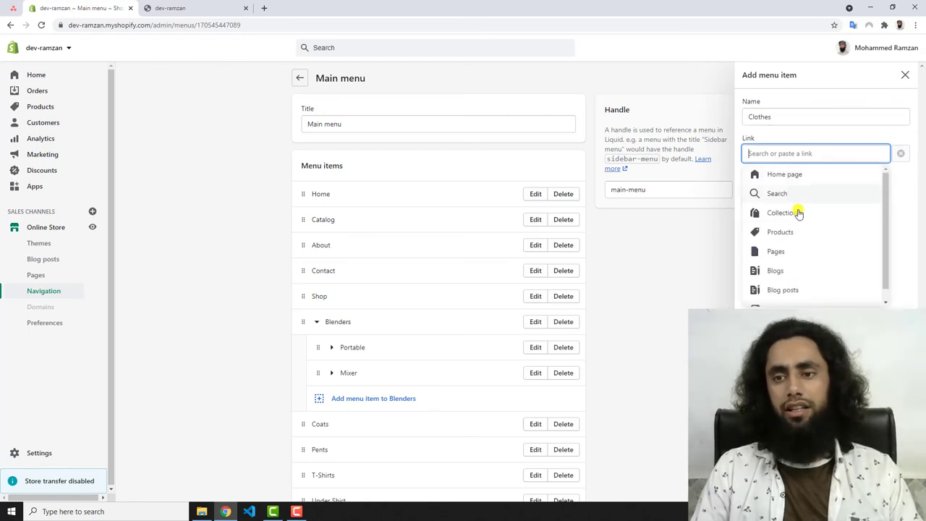
click(773, 251)
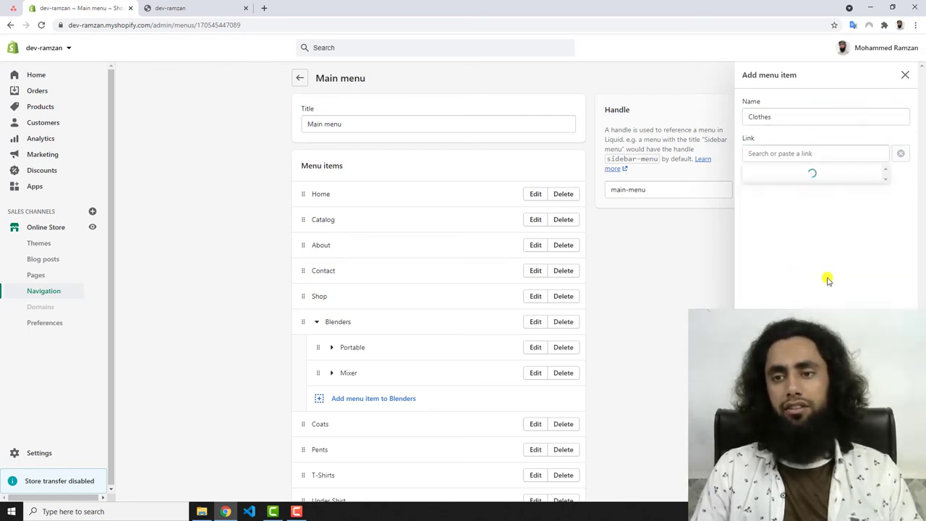
click(759, 233)
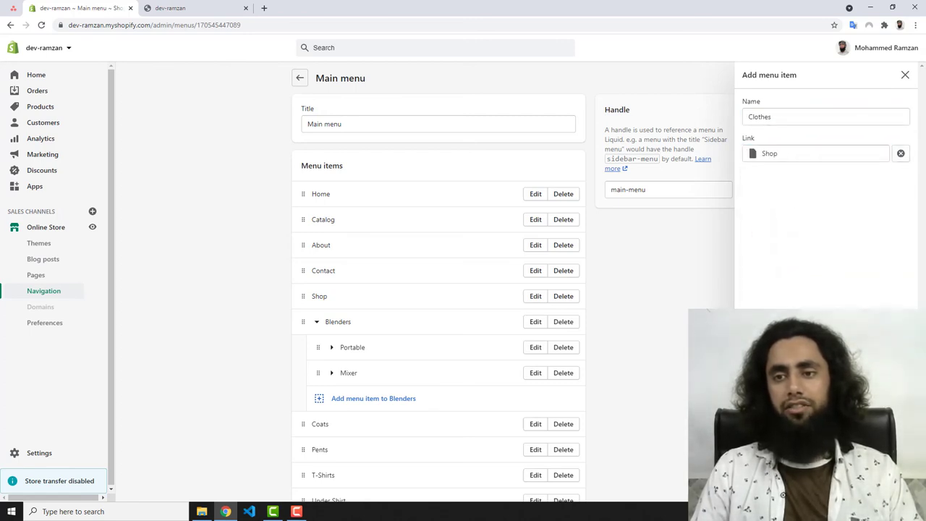
click(895, 333)
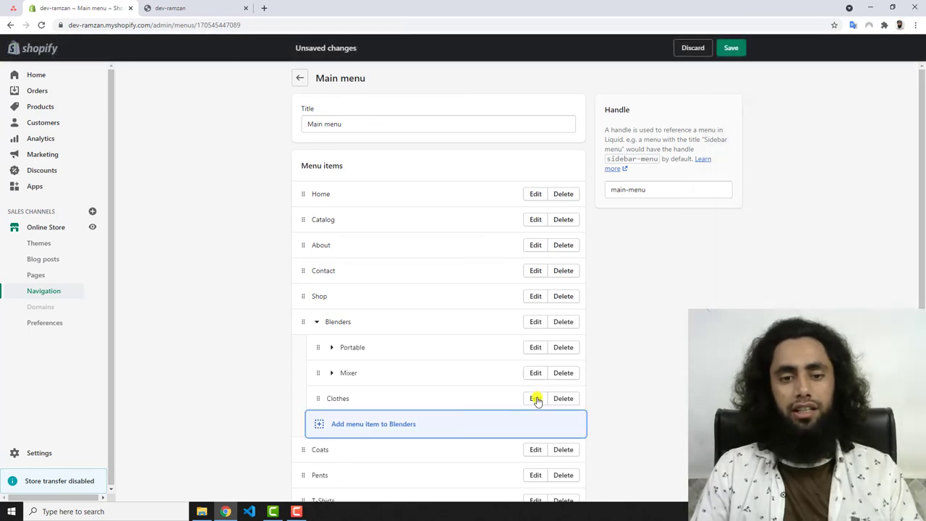
scroll(360, 308, down, 2)
Nest the Coats, Pents, T-Shirts and Under Shirt rows under Clothes, then save the menu.
drag(303, 334, 338, 333)
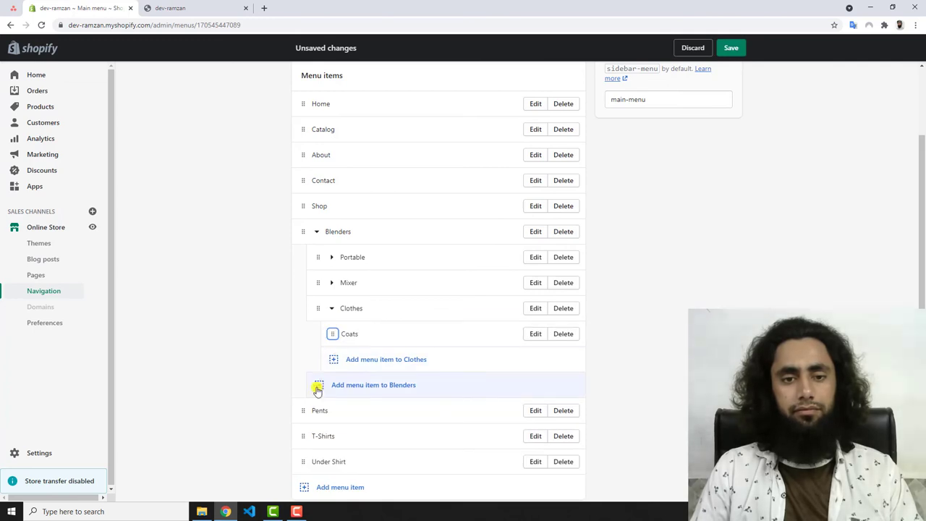
drag(304, 411, 335, 365)
scroll(334, 394, down, 1)
drag(303, 435, 333, 399)
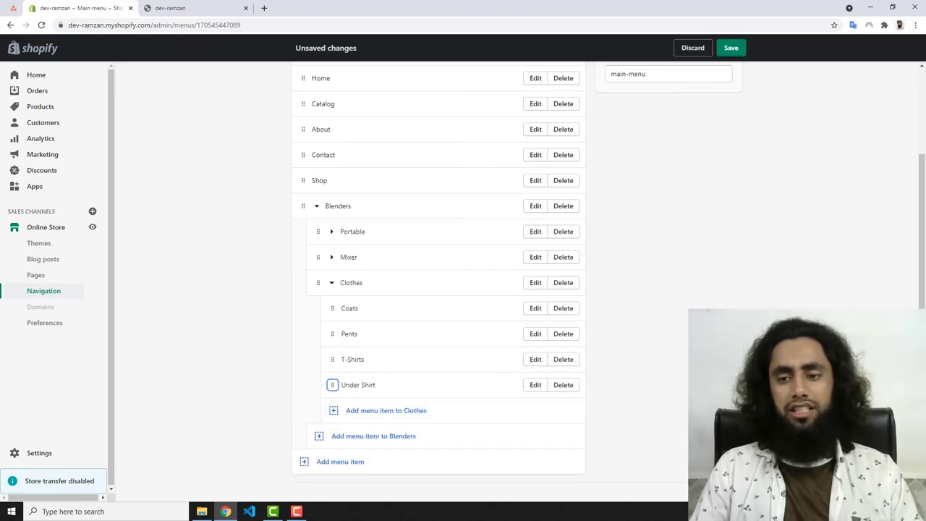
key(ctrl+s)
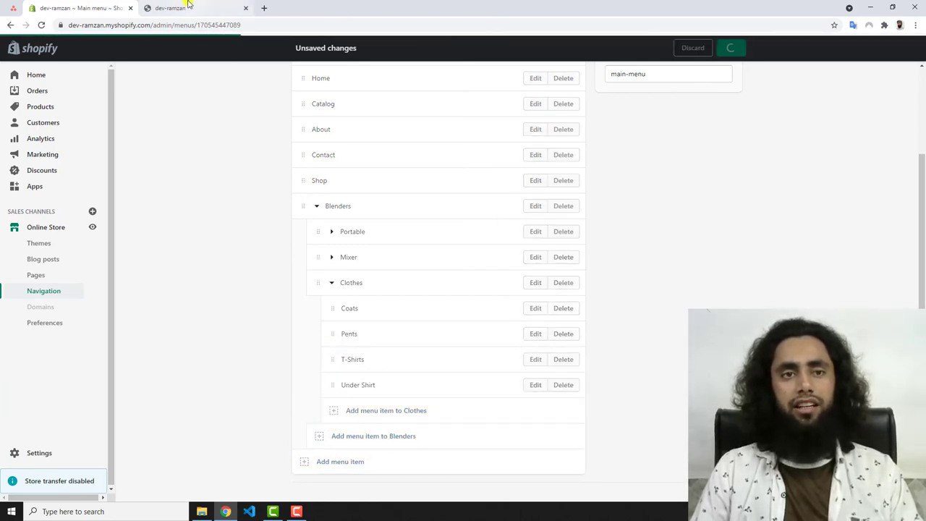
Open the Blenders mega menu in the storefront preview header.
click(187, 7)
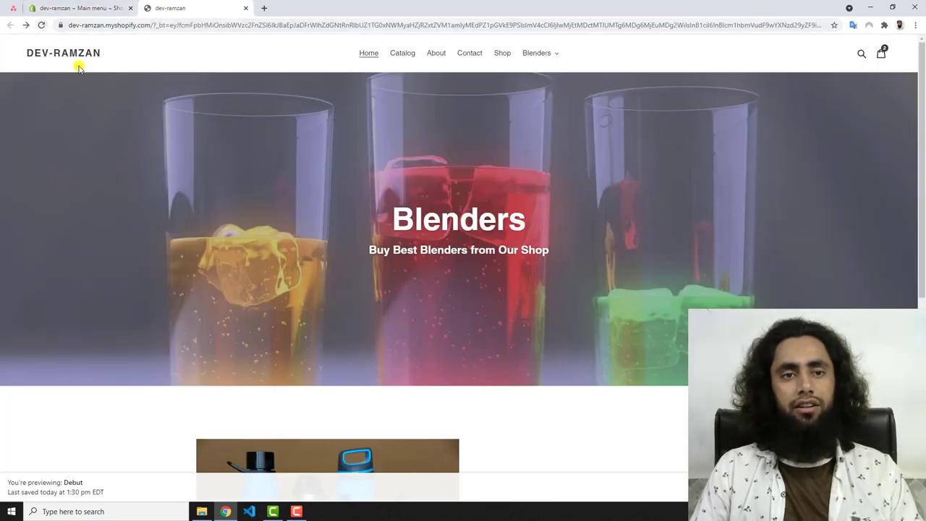
click(552, 60)
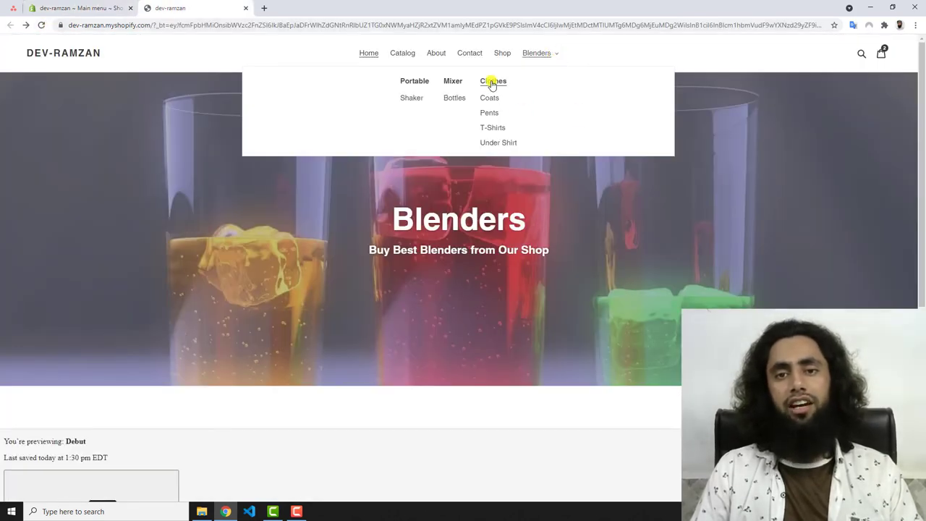